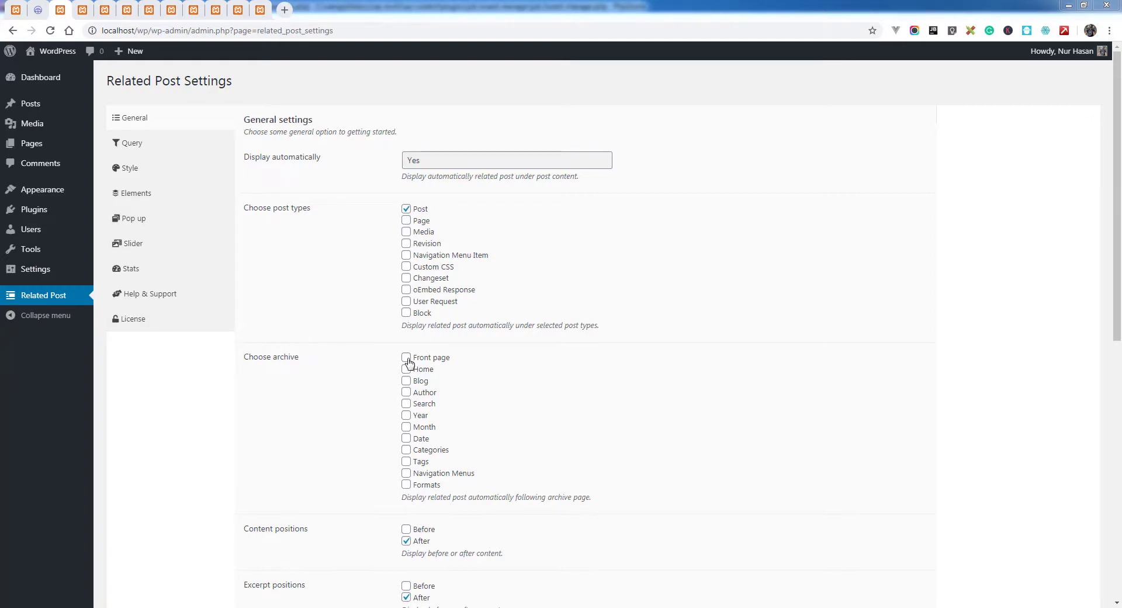
Step: View the home, blog and author archive pages as they currently look
left_click(90, 13)
scroll(227, 220, "up", 15)
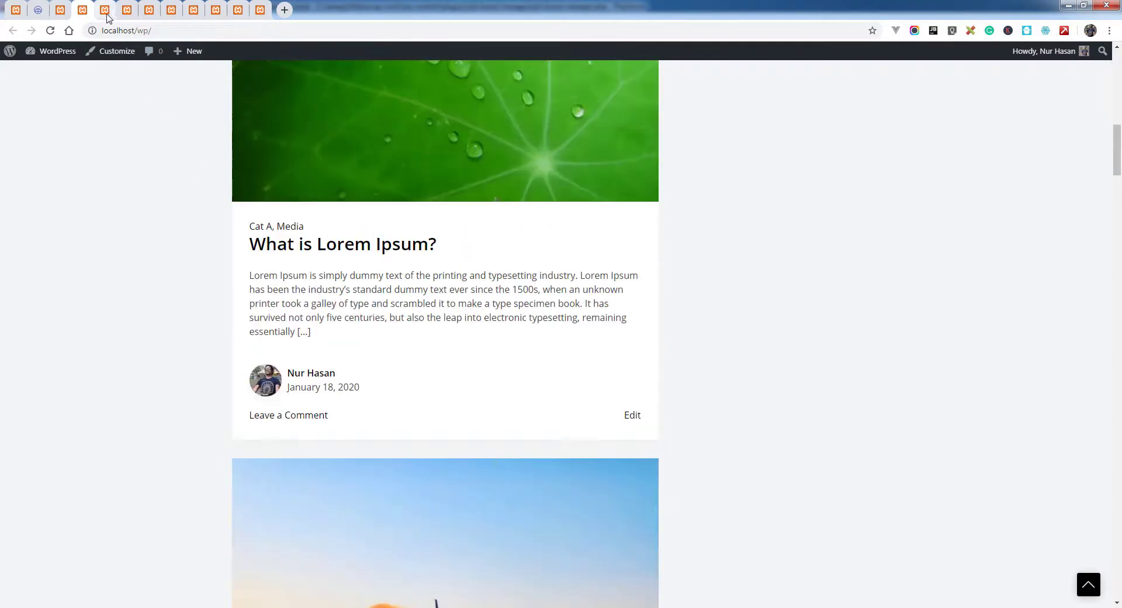
left_click(104, 10)
scroll(175, 204, "up", 6)
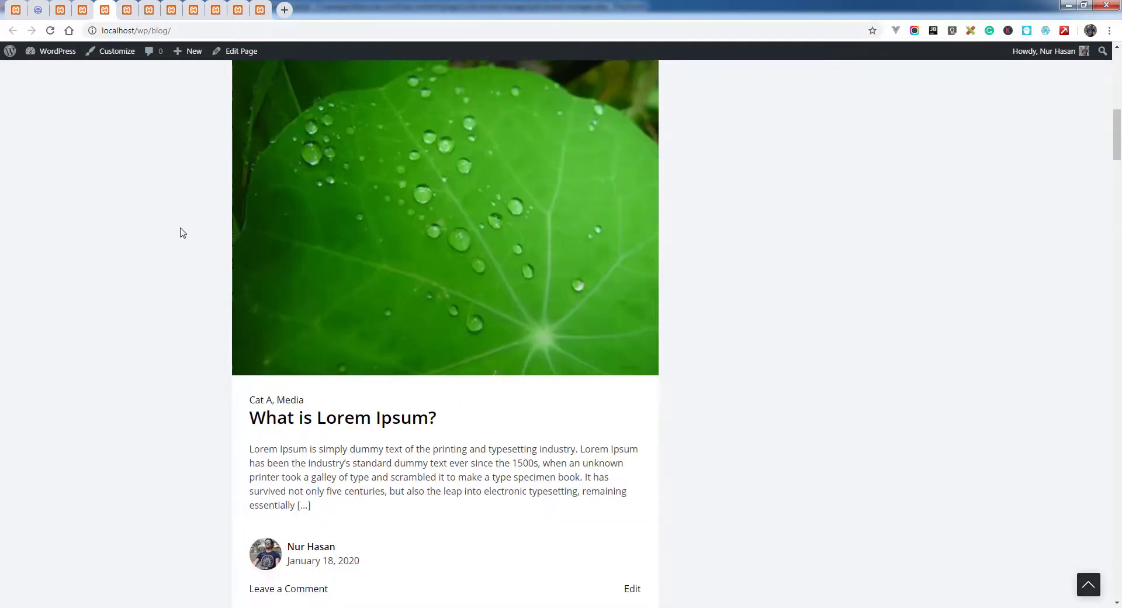
scroll(180, 232, "up", 5)
left_click(127, 10)
scroll(221, 191, "up", 6)
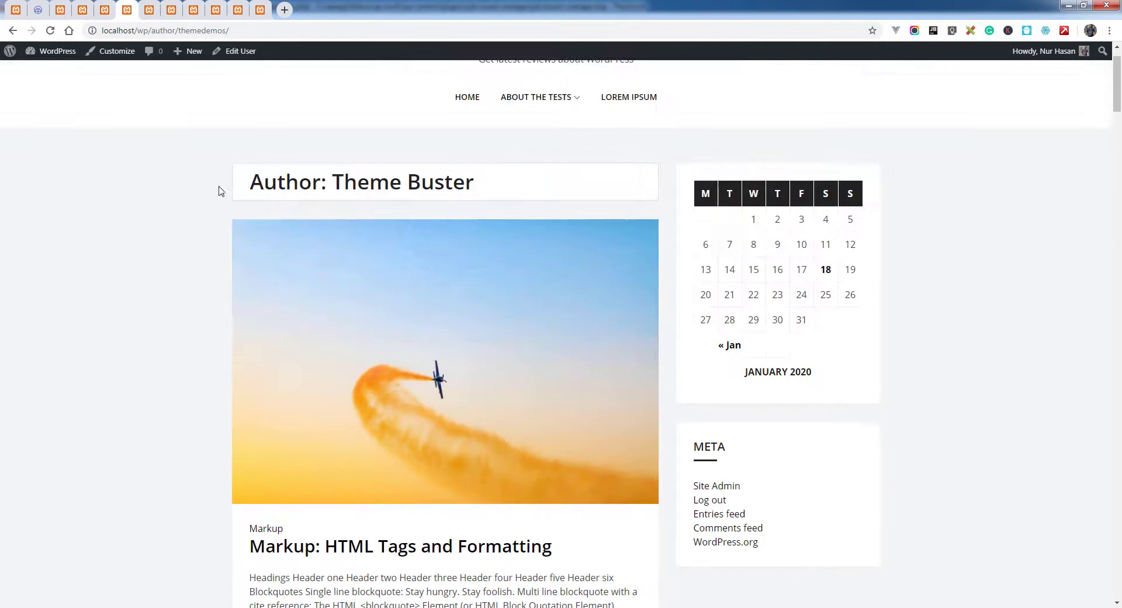
Step: Check the Template search results, 2012 year and March 2012 month archives
left_click(149, 10)
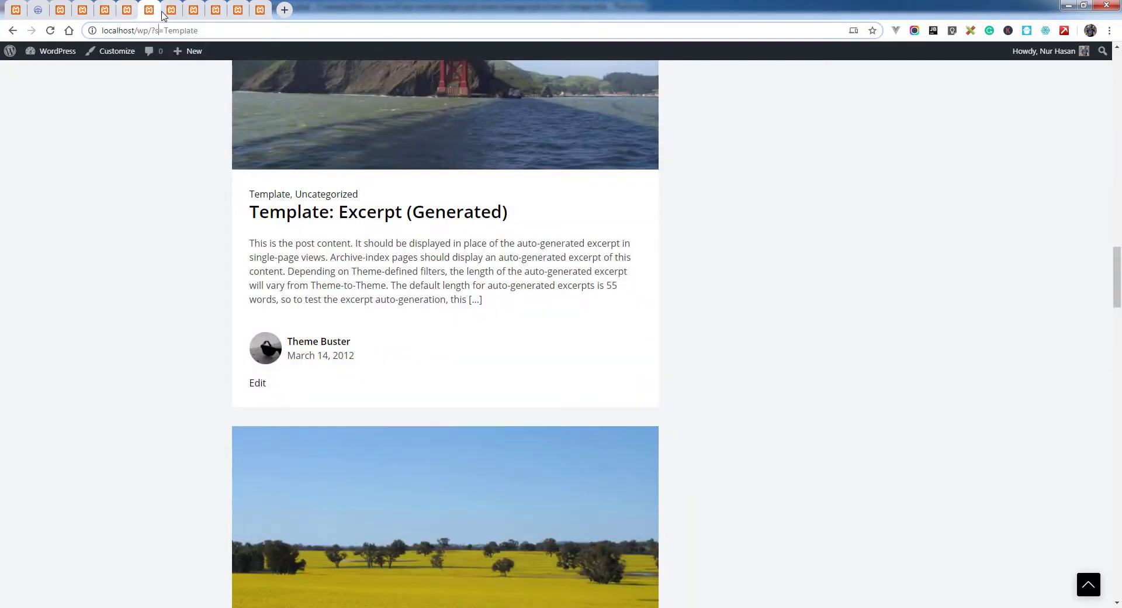
left_click(171, 9)
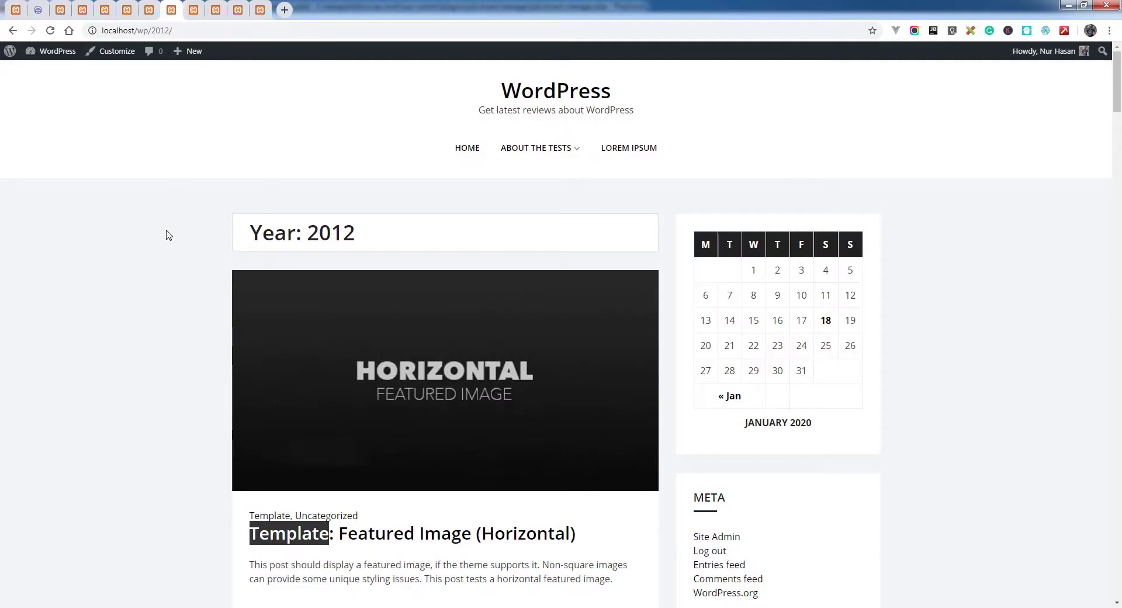
left_click(193, 10)
scroll(190, 266, "up", 5)
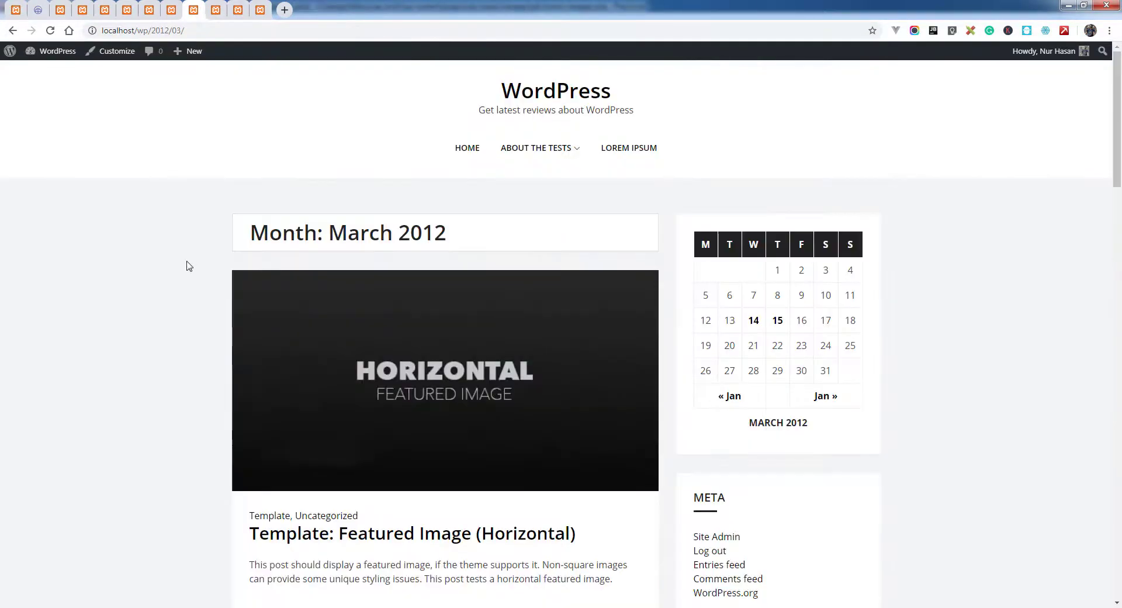
double_click(316, 232)
Step: Check the January 18, 2020 day archive and the Cat A category archive
left_click(215, 10)
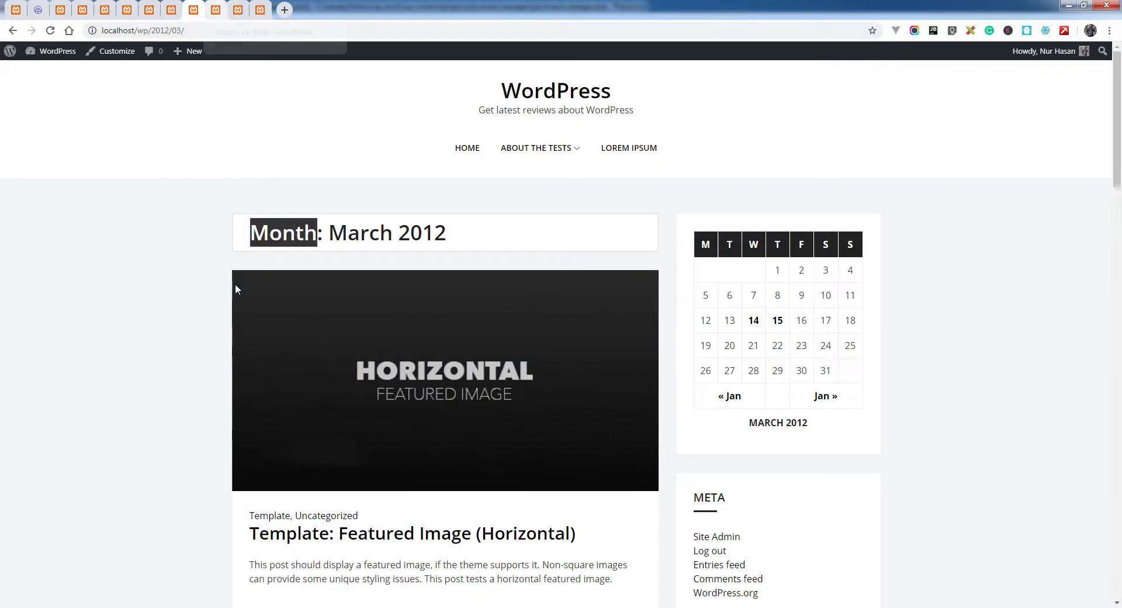
scroll(263, 284, "up", 5)
left_click_drag(245, 245, 300, 237)
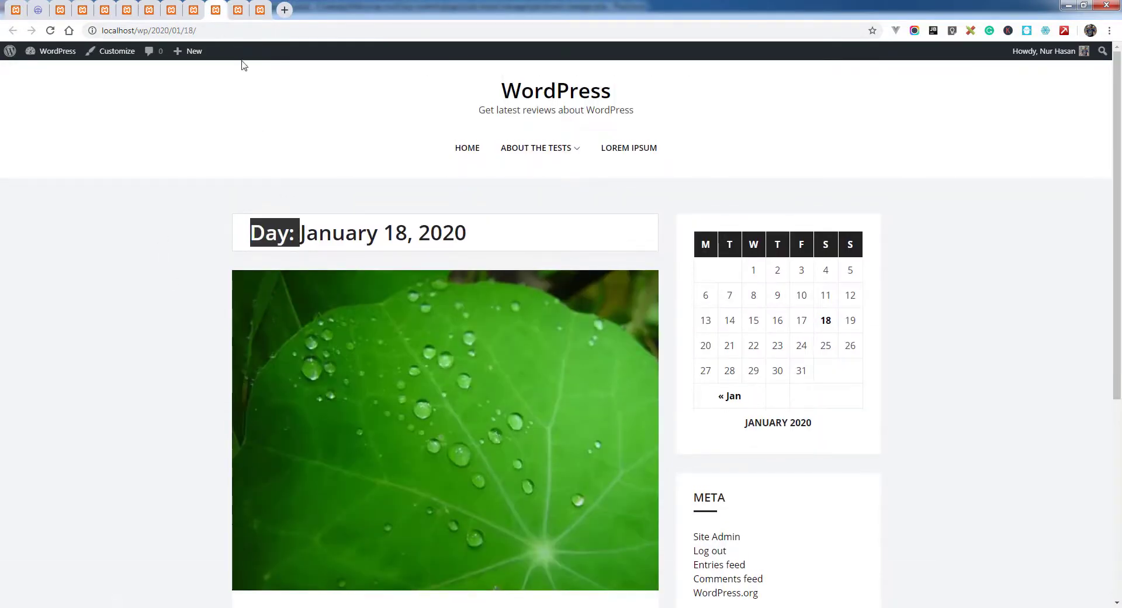
left_click_drag(145, 35, 228, 29)
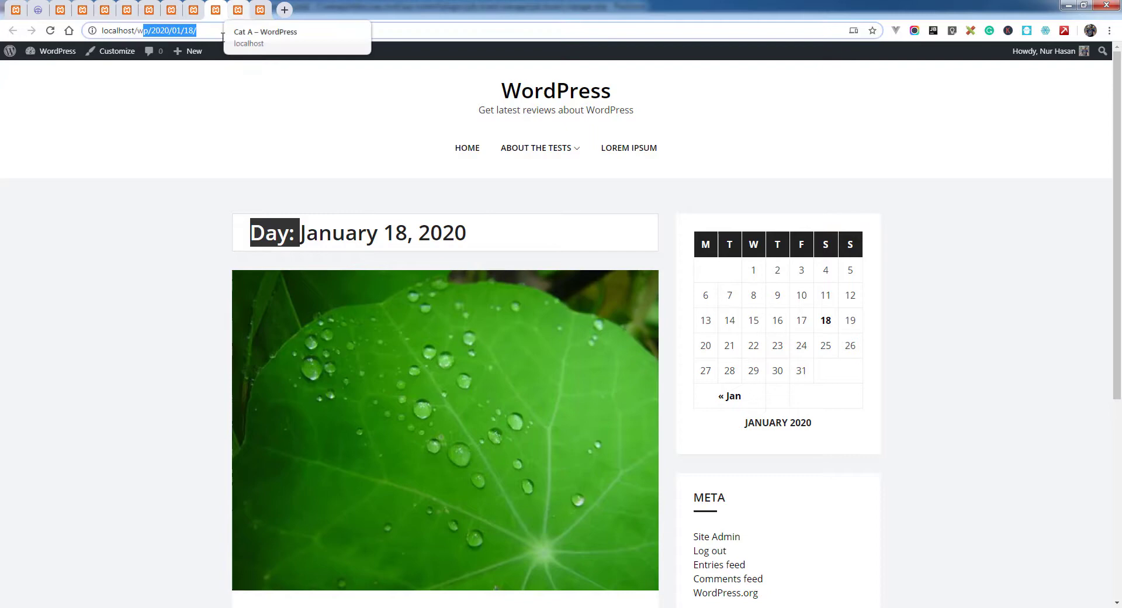
left_click(238, 10)
left_click_drag(152, 30, 207, 30)
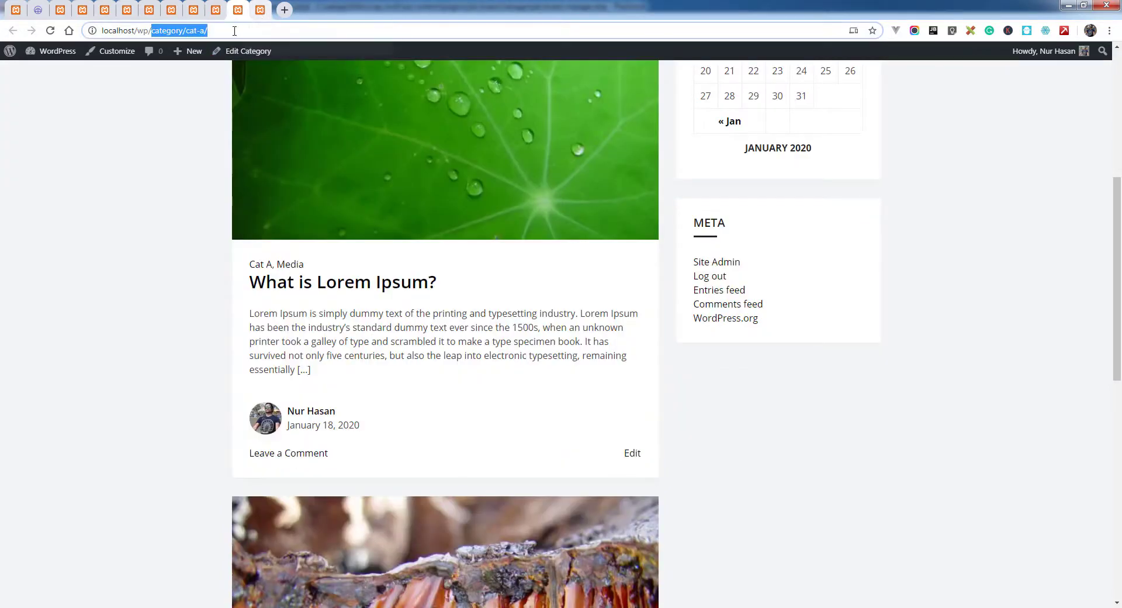
Step: Inspect the alignment-2 tag archive excerpts, which have no related-post grid
key("ctrl+Tab")
left_click(161, 262)
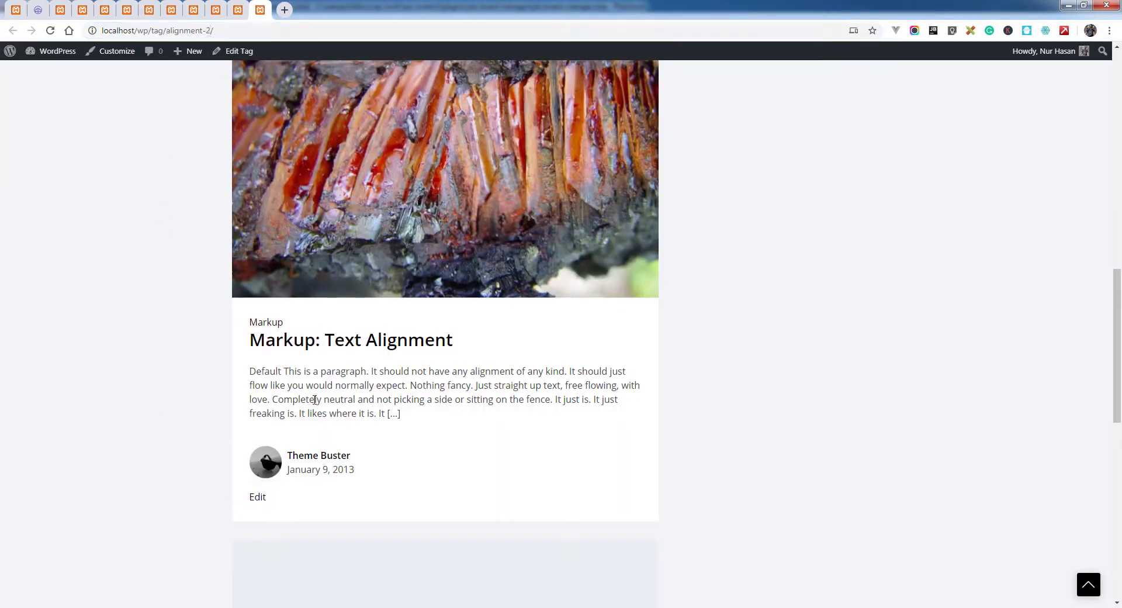
left_click_drag(255, 371, 362, 405)
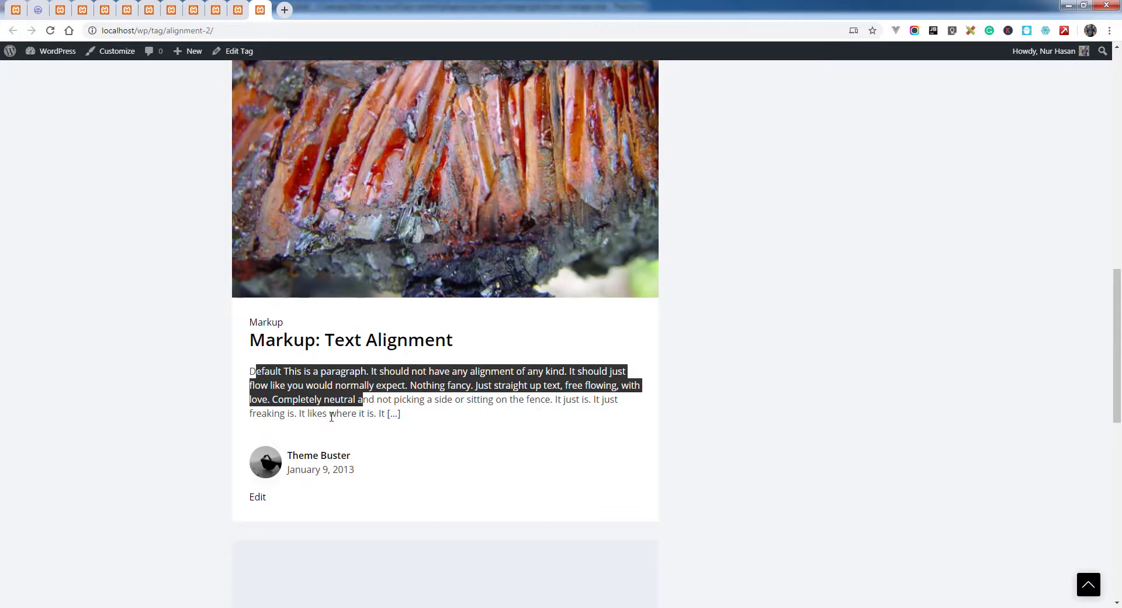
scroll(181, 429, "down", 2)
left_click(173, 369)
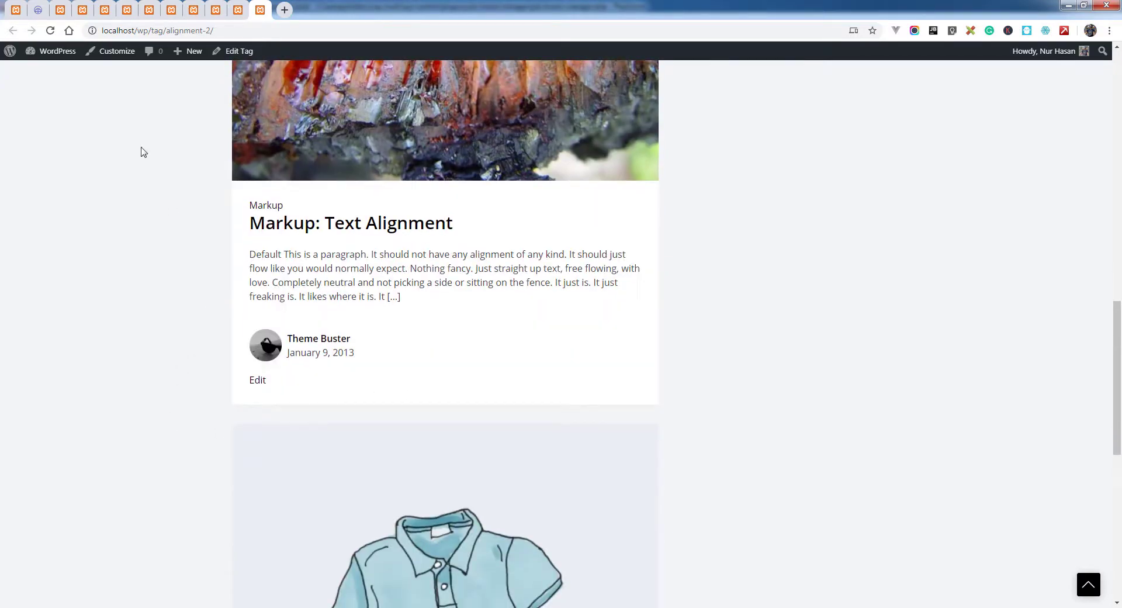
Step: Tick Categories under Choose archive in Related Post General settings and save
left_click(63, 10)
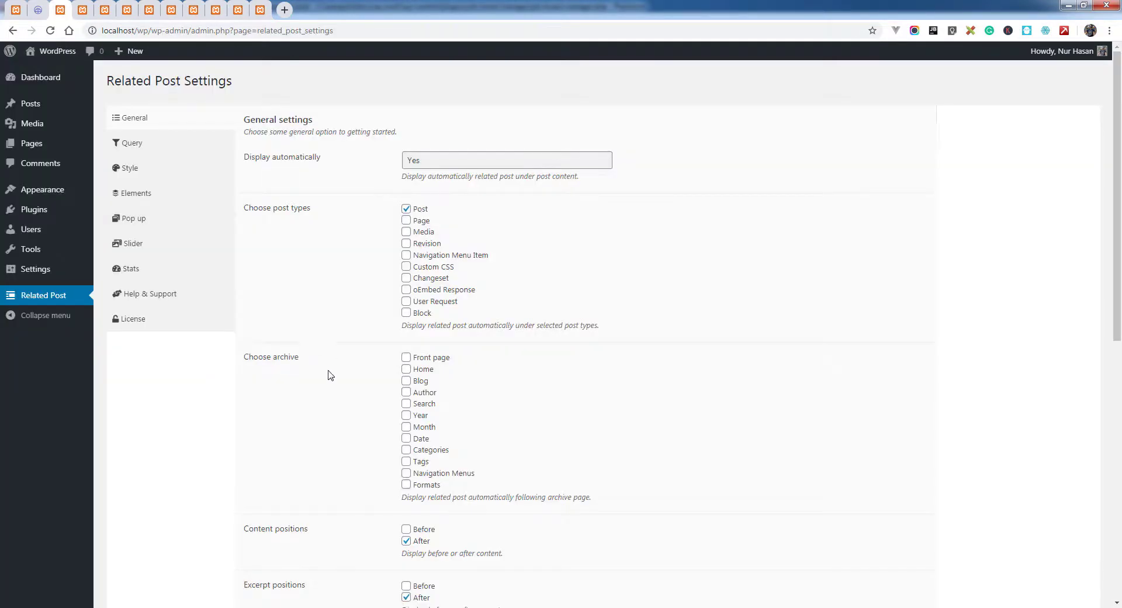
scroll(350, 400, "down", 1)
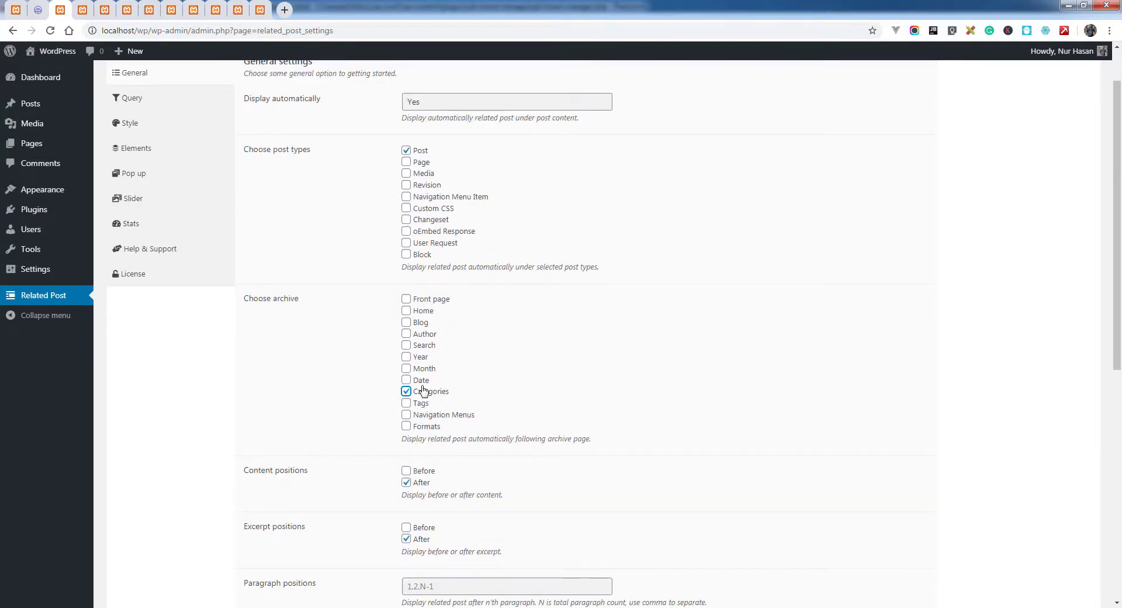
scroll(351, 383, "up", 1)
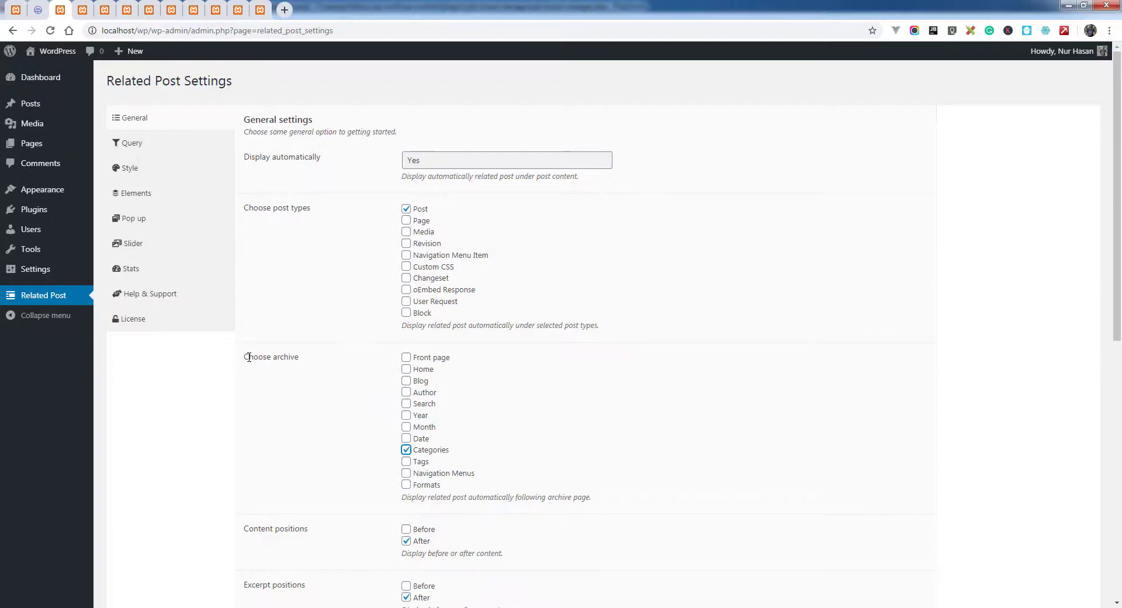
left_click_drag(309, 357, 309, 358)
scroll(301, 407, "down", 2)
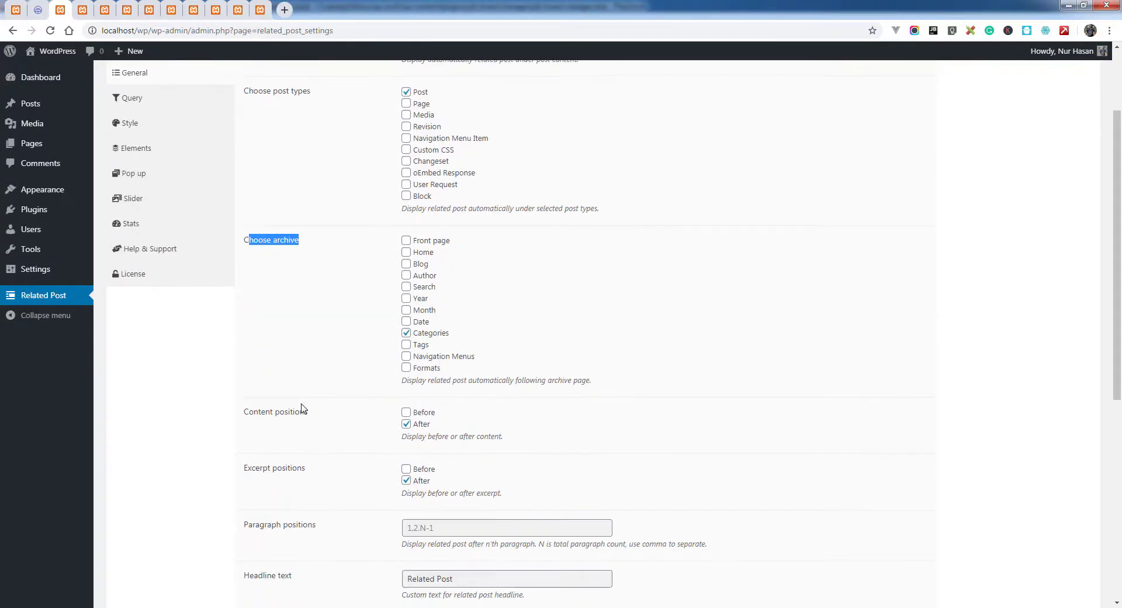
scroll(303, 406, "down", 4)
scroll(303, 405, "down", 3)
left_click(141, 542)
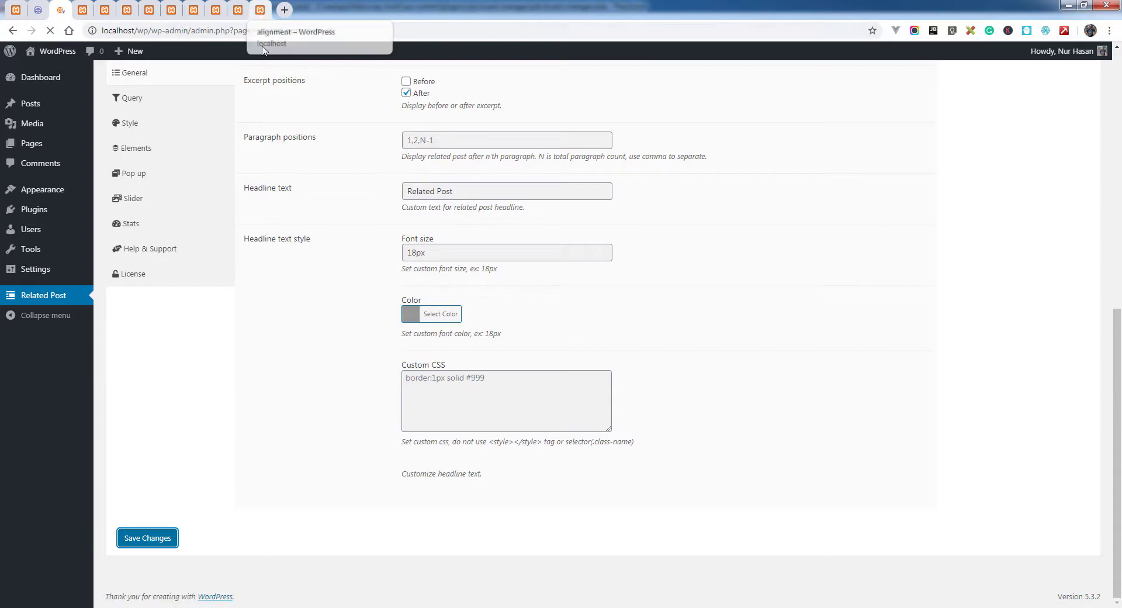
Step: Reload the Cat A category archive and inspect the Related Post heading under the first excerpt
left_click(261, 17)
left_click(239, 10)
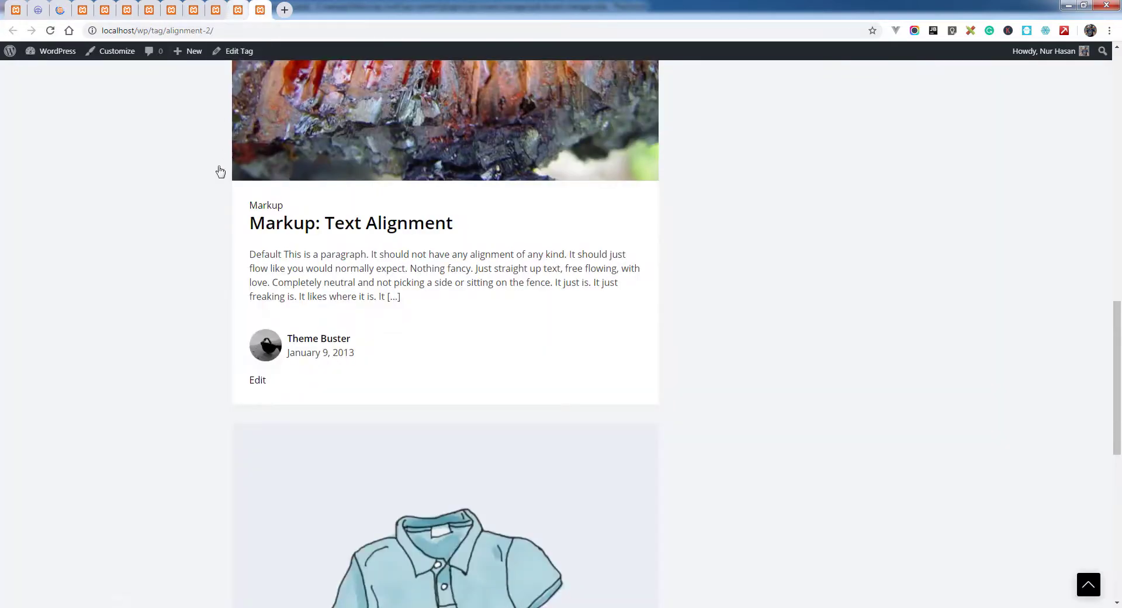
key("F5")
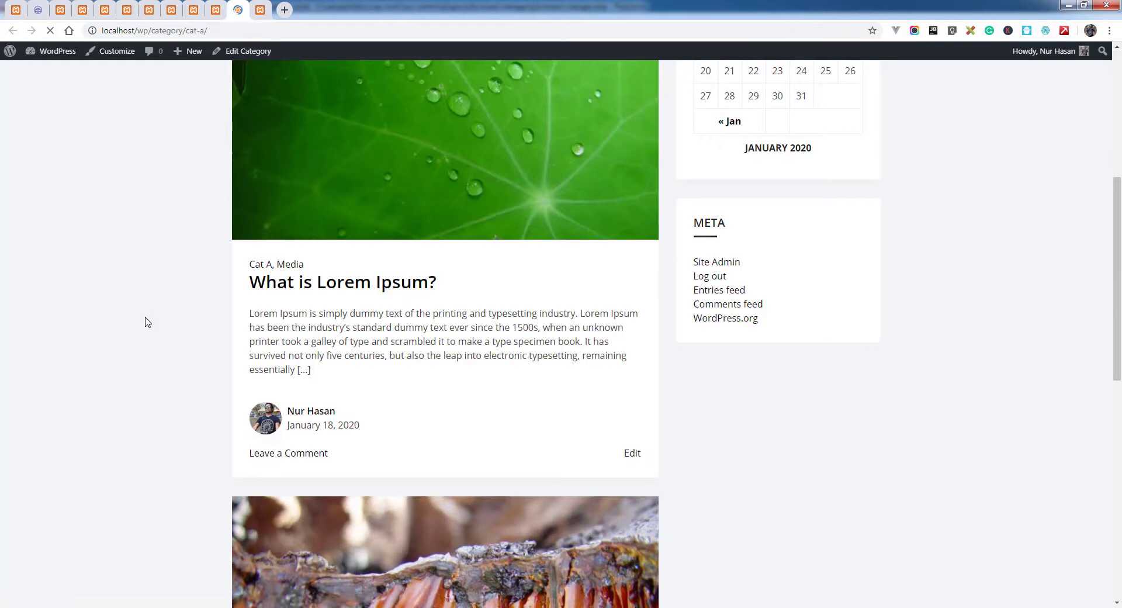
scroll(153, 314, "down", 3)
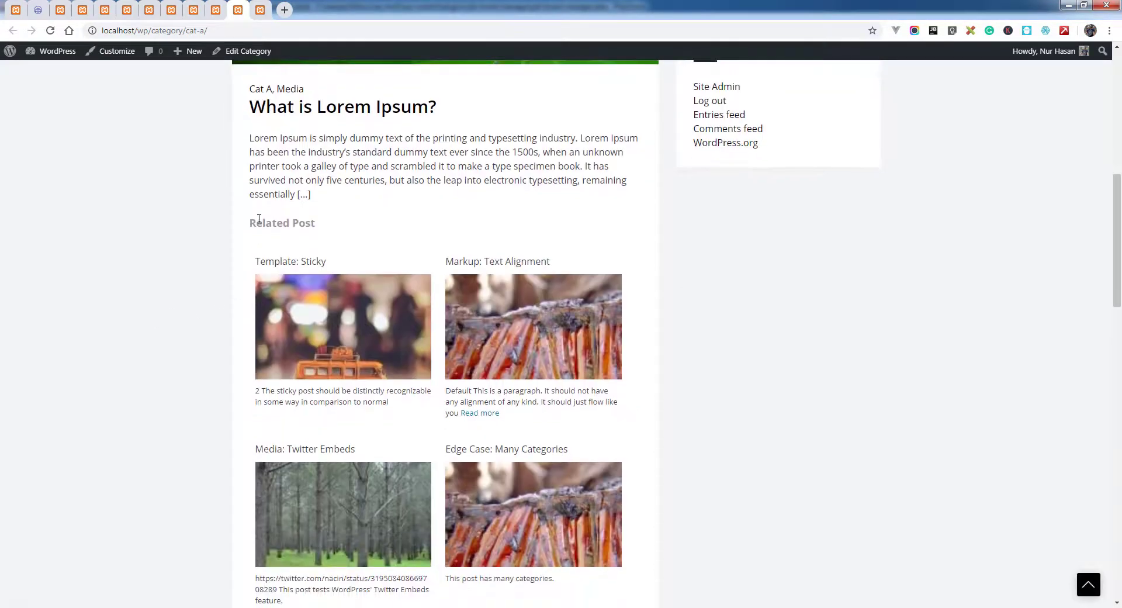
left_click_drag(253, 224, 327, 225)
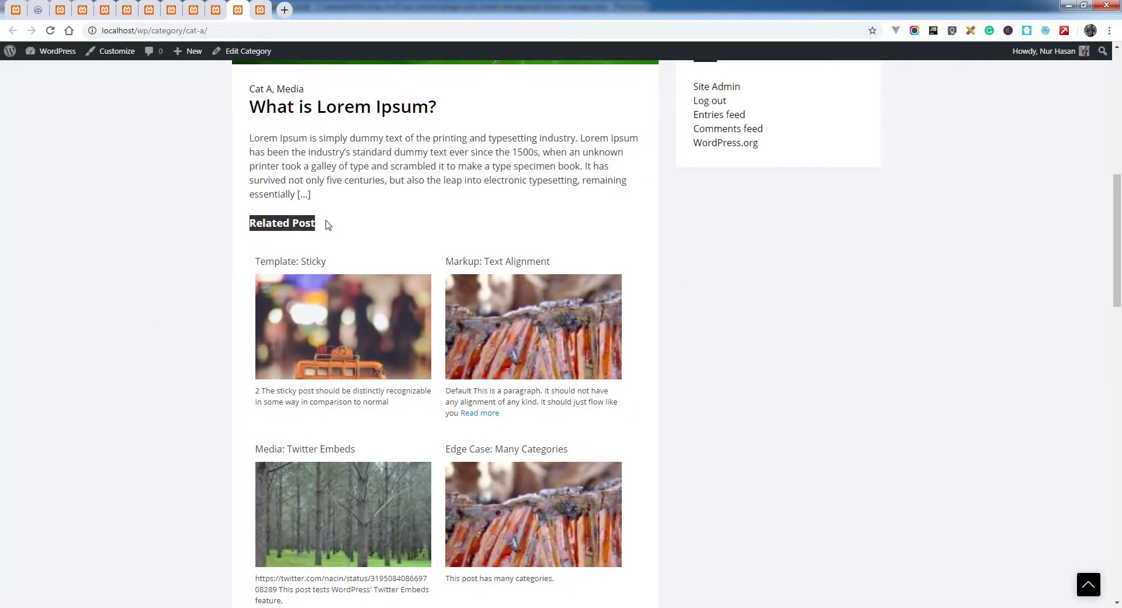
left_click(194, 250)
left_click_drag(264, 147, 388, 195)
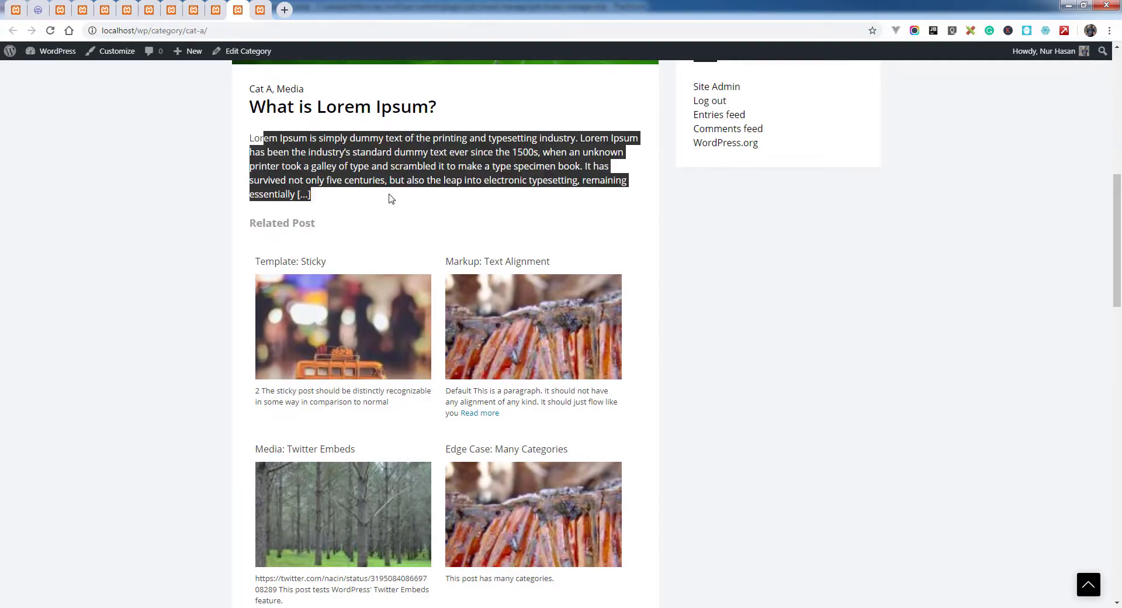
scroll(265, 275, "up", 5)
scroll(265, 276, "up", 5)
left_click_drag(155, 30, 208, 30)
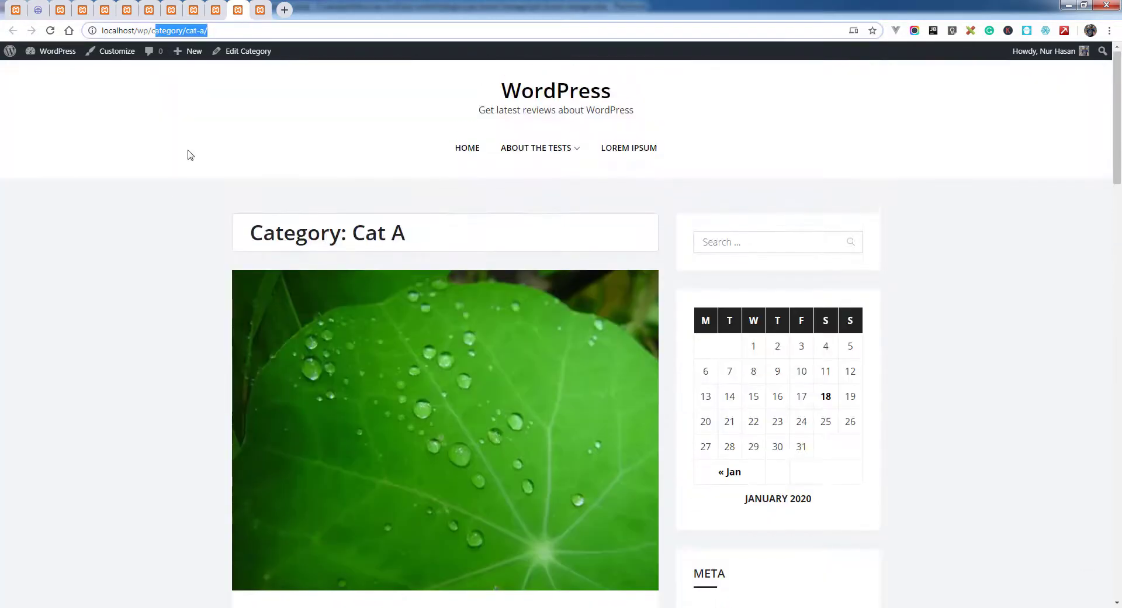
Step: Scroll through the Cat A archive, checking the four-post Related Post grid under each excerpt
scroll(158, 375, "down", 3)
scroll(158, 376, "down", 5)
scroll(162, 377, "down", 5)
left_click(161, 376)
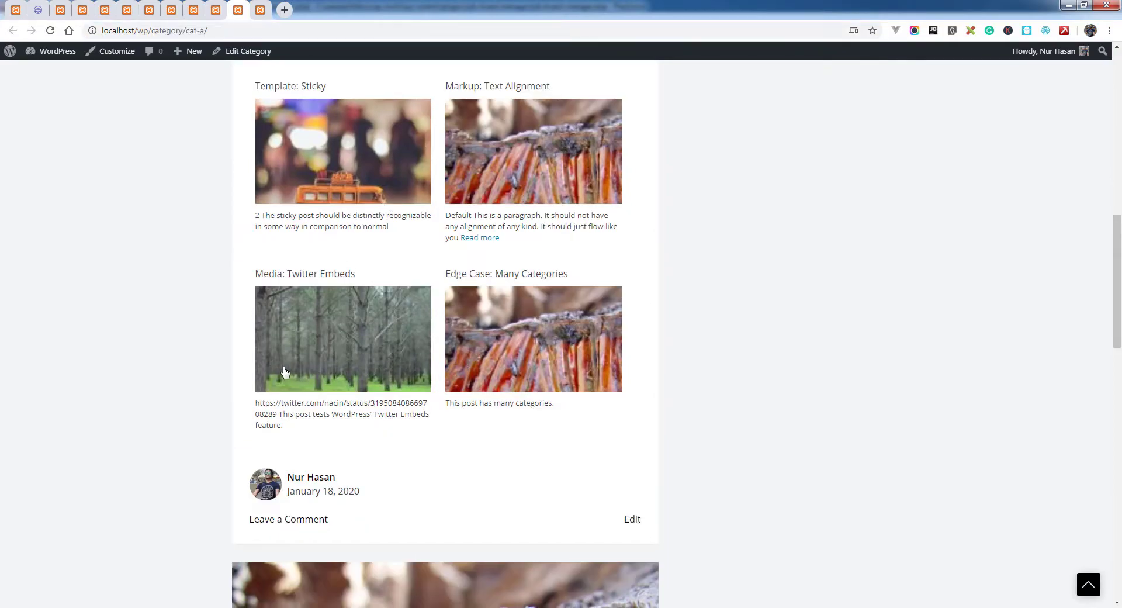
scroll(175, 380, "down", 1)
scroll(175, 380, "down", 3)
scroll(178, 379, "down", 5)
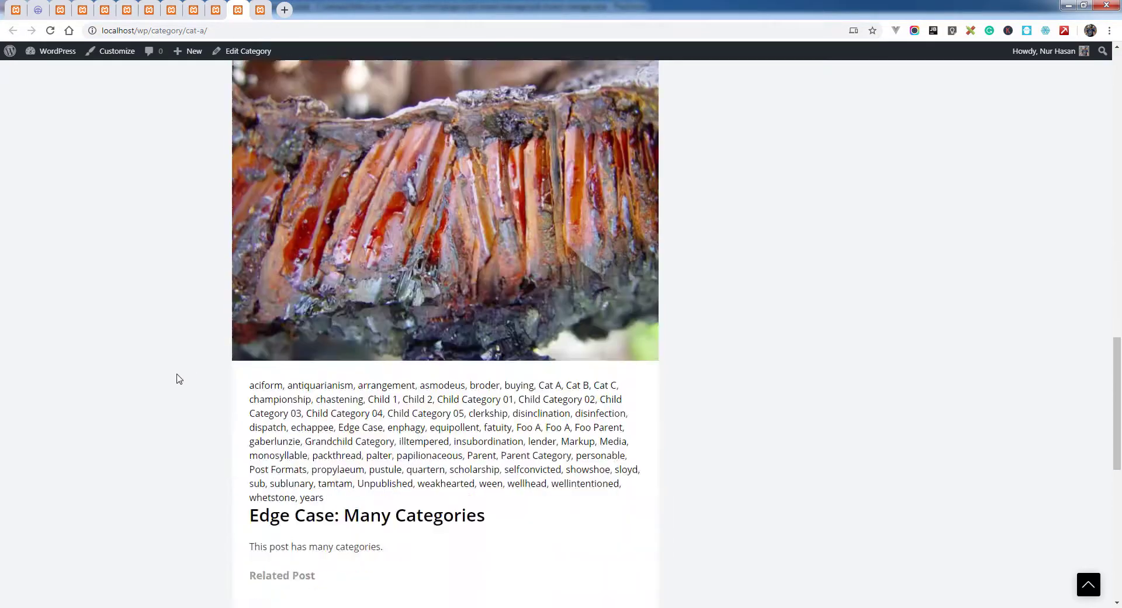
scroll(179, 379, "down", 2)
scroll(336, 360, "down", 3)
scroll(327, 350, "down", 3)
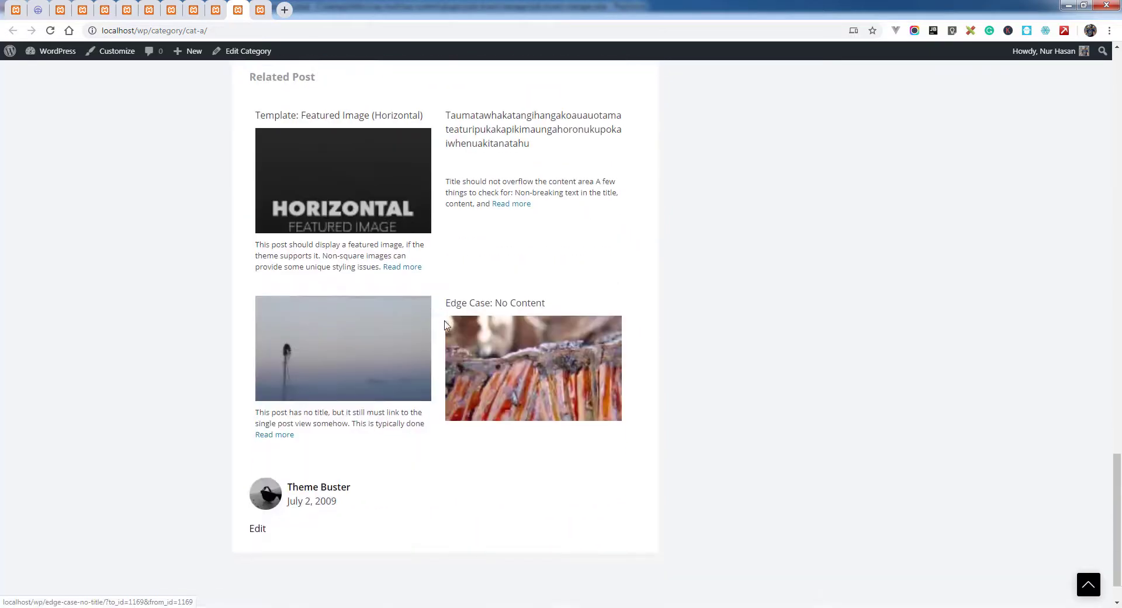
scroll(339, 358, "down", 2)
scroll(339, 358, "up", 2)
scroll(339, 358, "up", 2)
scroll(338, 360, "up", 3)
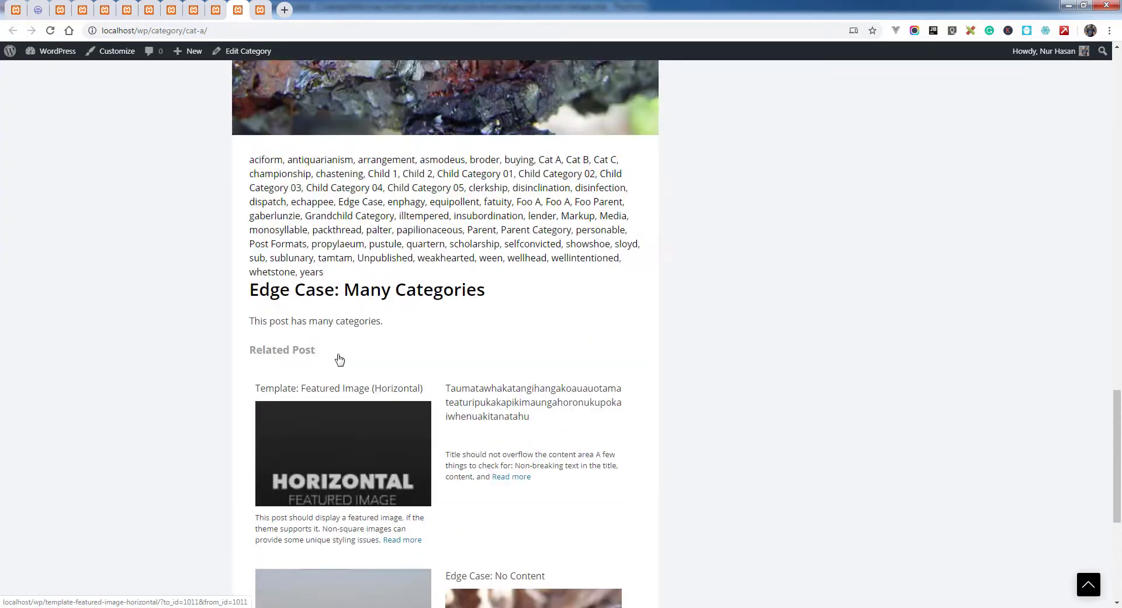
scroll(150, 363, "up", 3)
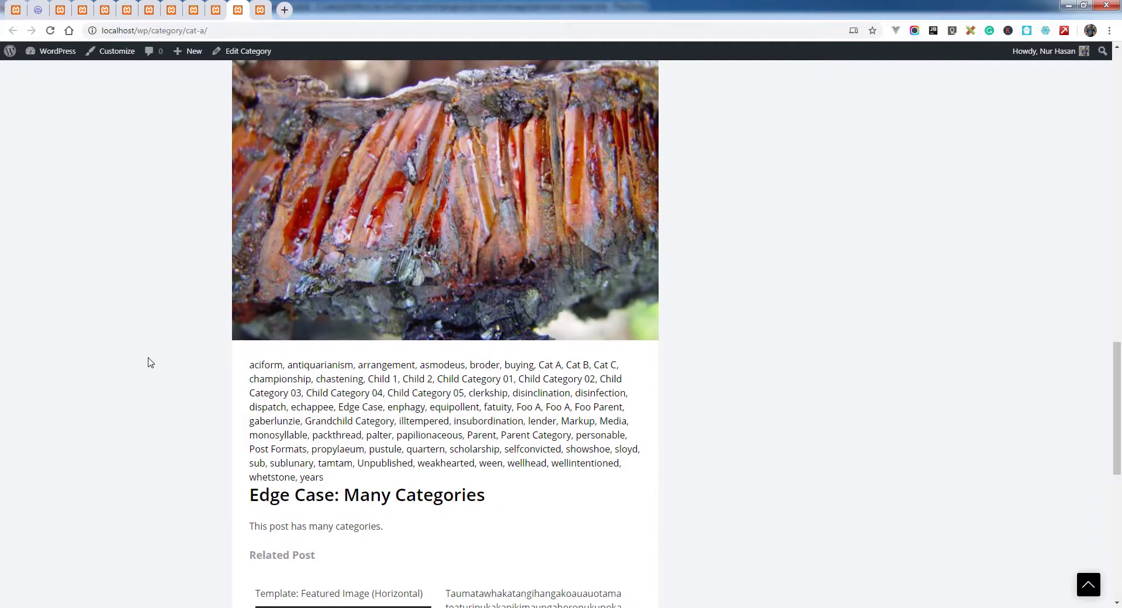
scroll(150, 363, "down", 3)
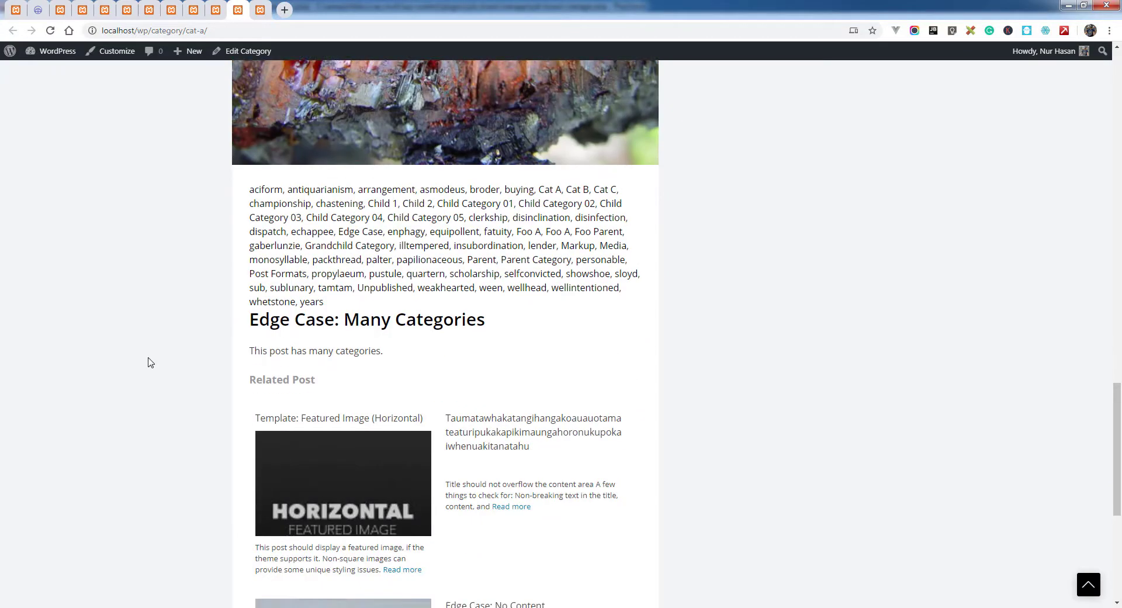
scroll(150, 363, "up", 5)
scroll(150, 363, "up", 5)
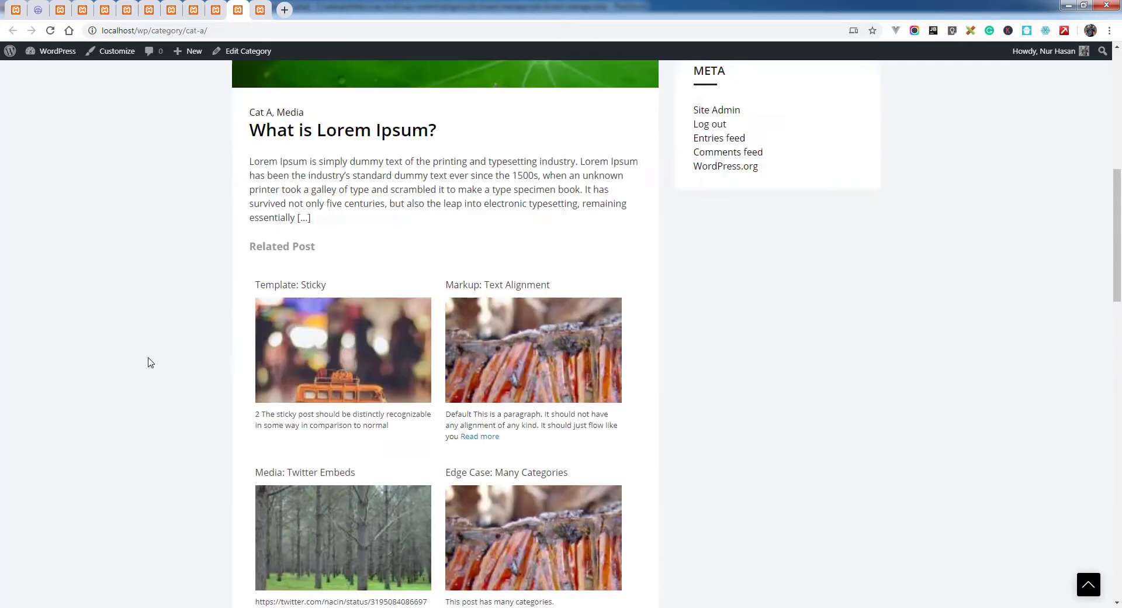
scroll(150, 363, "up", 2)
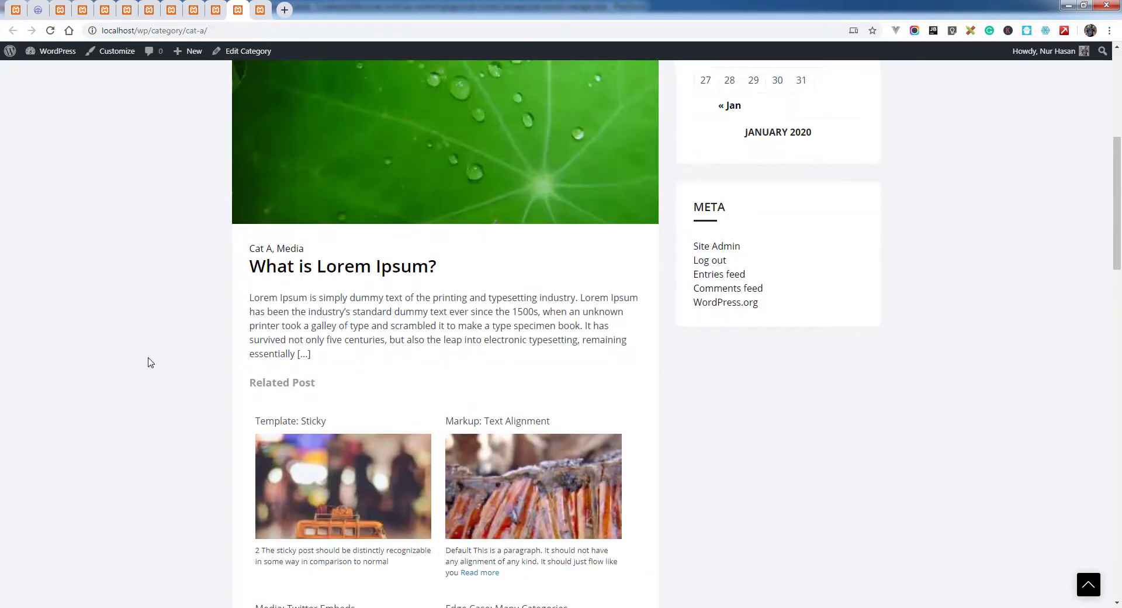
Step: Save the Related Post archive settings
left_click(60, 9)
scroll(432, 406, "down", 2)
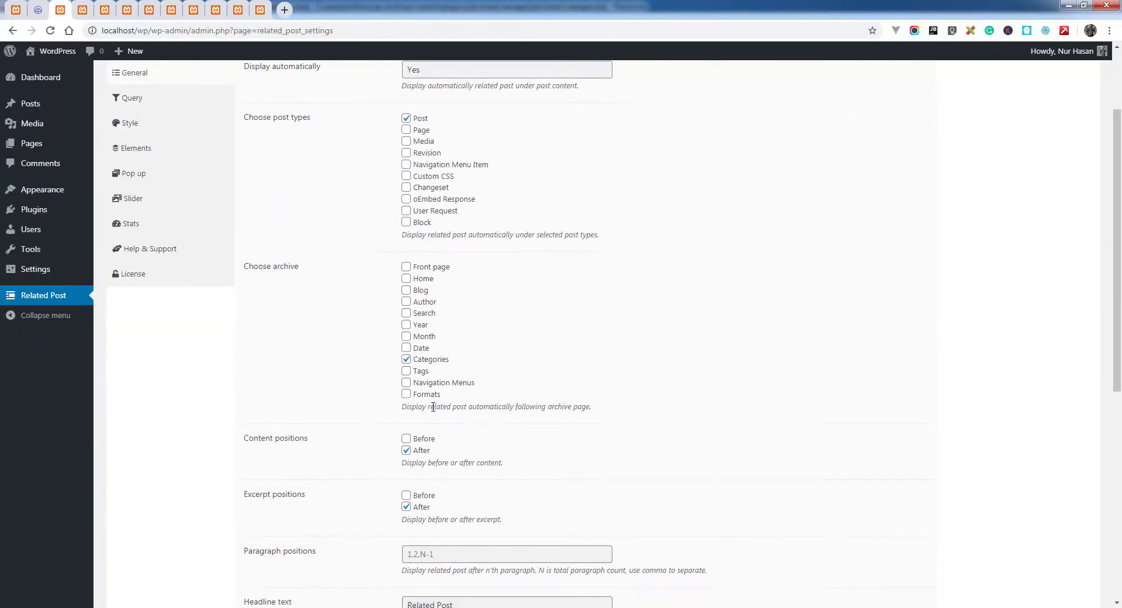
scroll(275, 450, "down", 6)
scroll(275, 450, "down", 1)
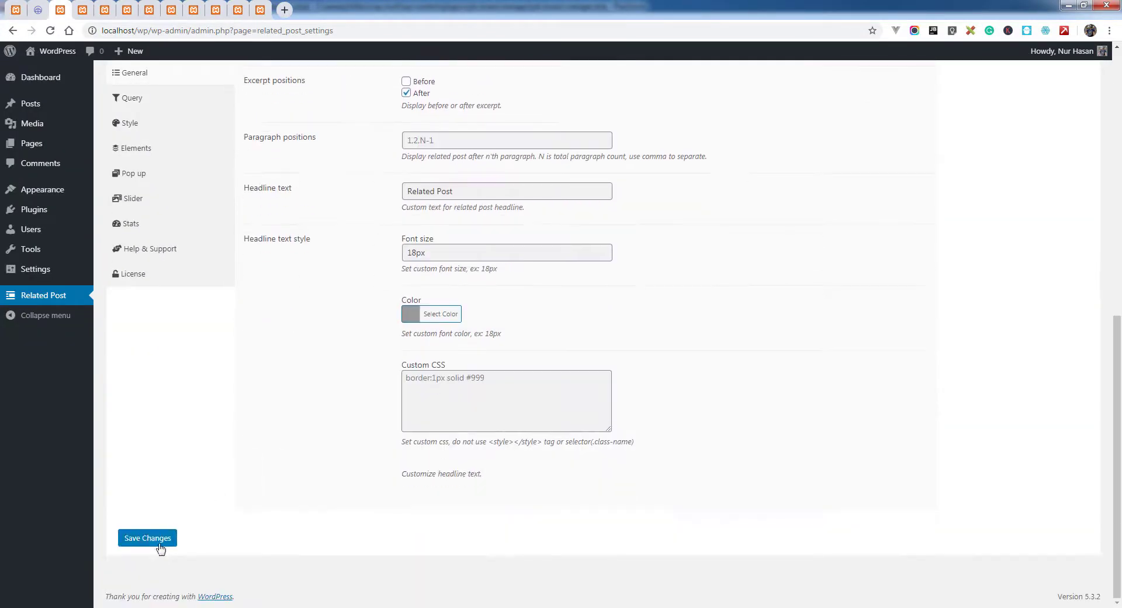
left_click(155, 539)
Step: Reload the alignment-2 tag archive and confirm Related Post grids under its excerpts
left_click(260, 10)
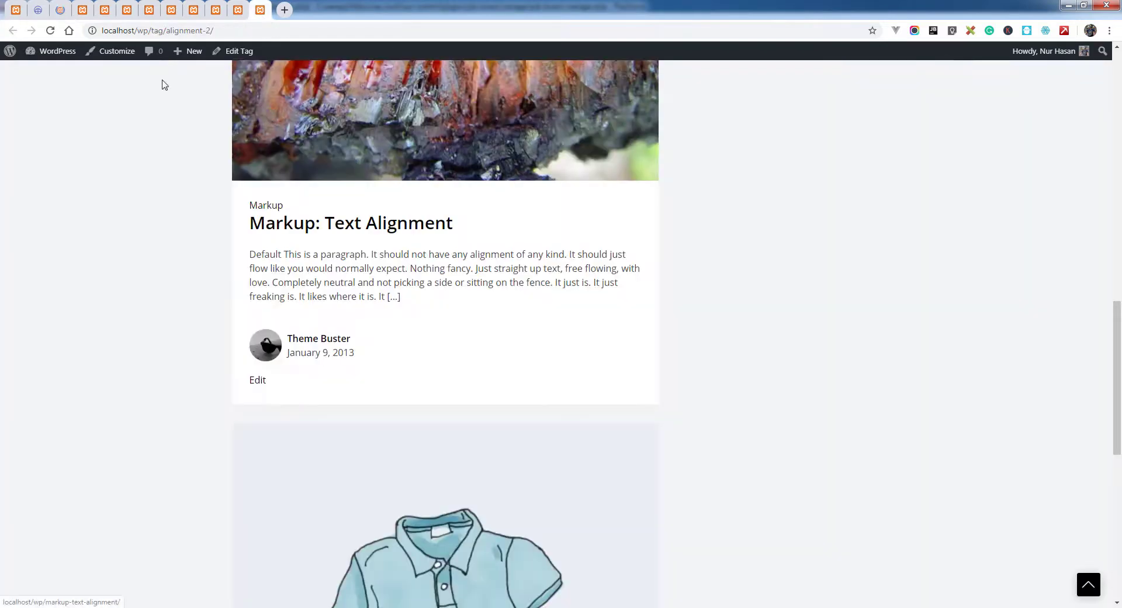
left_click(52, 33)
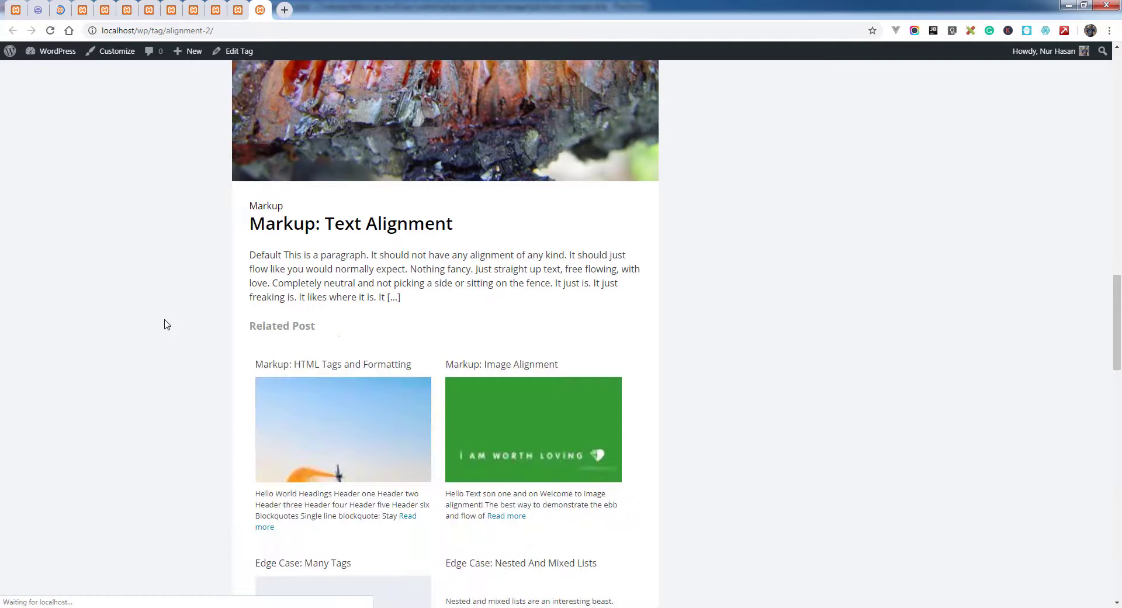
scroll(351, 314, "down", 2)
scroll(376, 351, "down", 2)
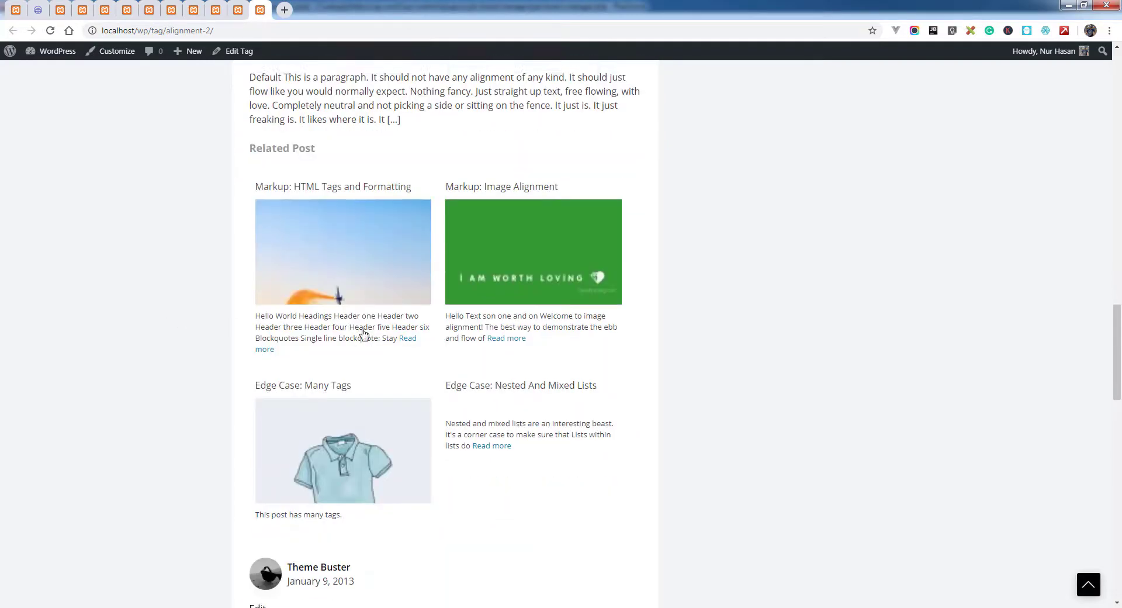
scroll(363, 333, "down", 4)
scroll(409, 326, "down", 6)
scroll(409, 318, "down", 5)
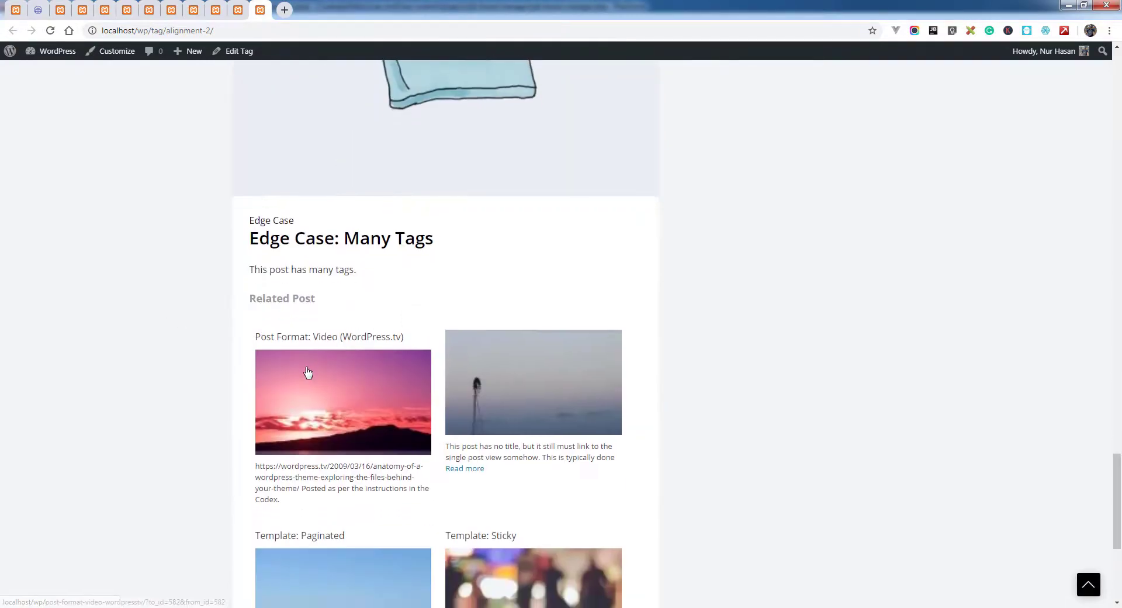
scroll(327, 371, "down", 5)
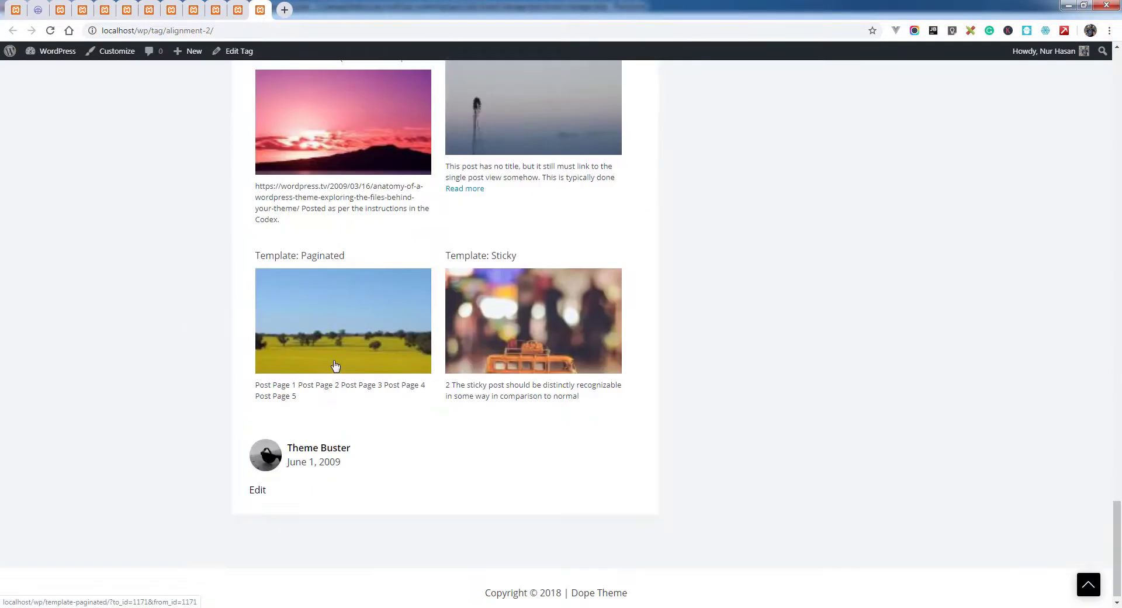
Step: Tick Month under Choose archive in Related Post settings and save
left_click(60, 10)
scroll(376, 426, "down", 1)
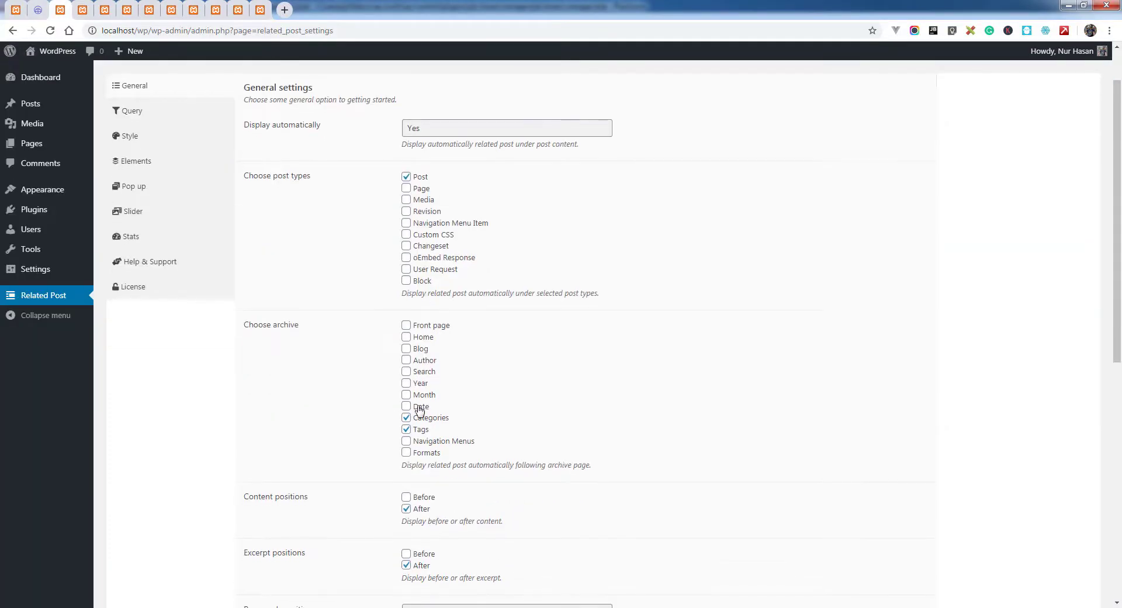
left_click(423, 395)
scroll(280, 411, "down", 4)
scroll(180, 483, "down", 3)
scroll(164, 508, "down", 1)
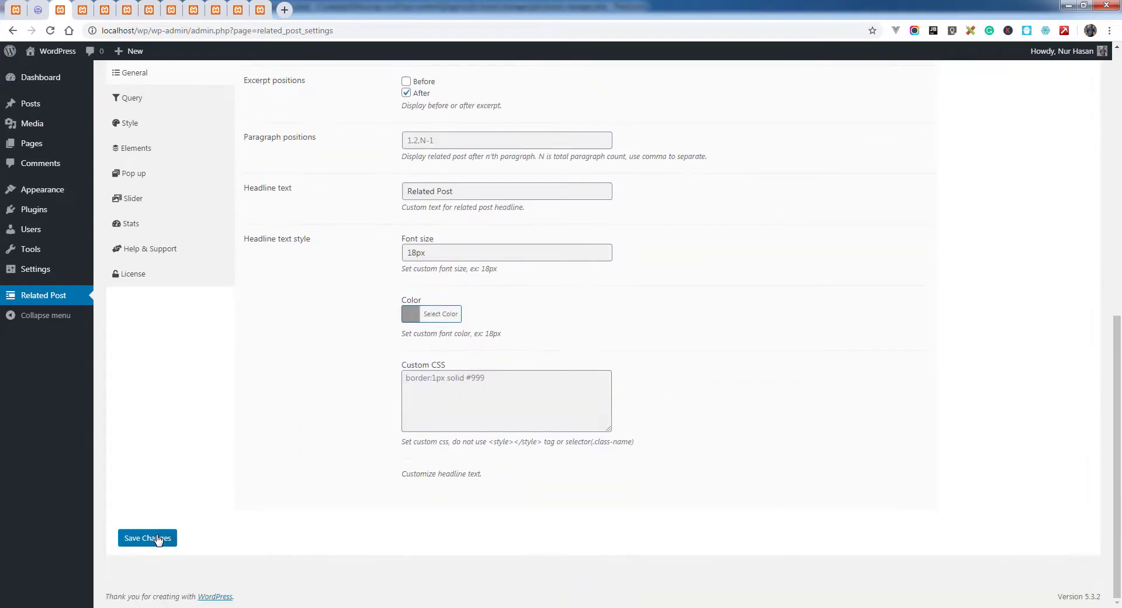
left_click(148, 538)
Step: Reload the March 2012 month archive and check its Related Post grids
left_click(193, 9)
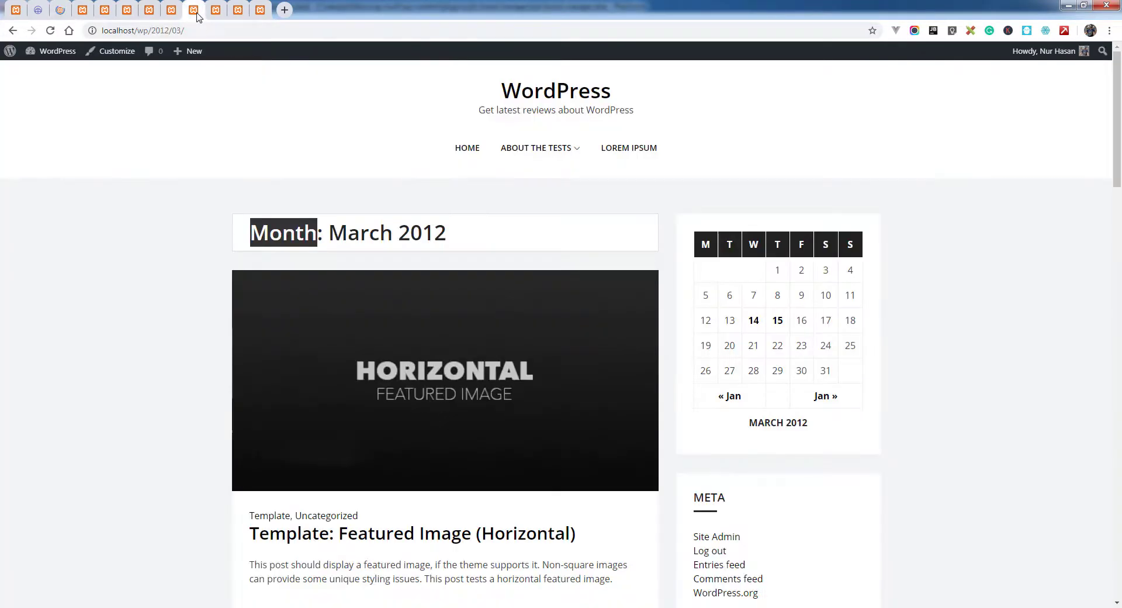
left_click(51, 29)
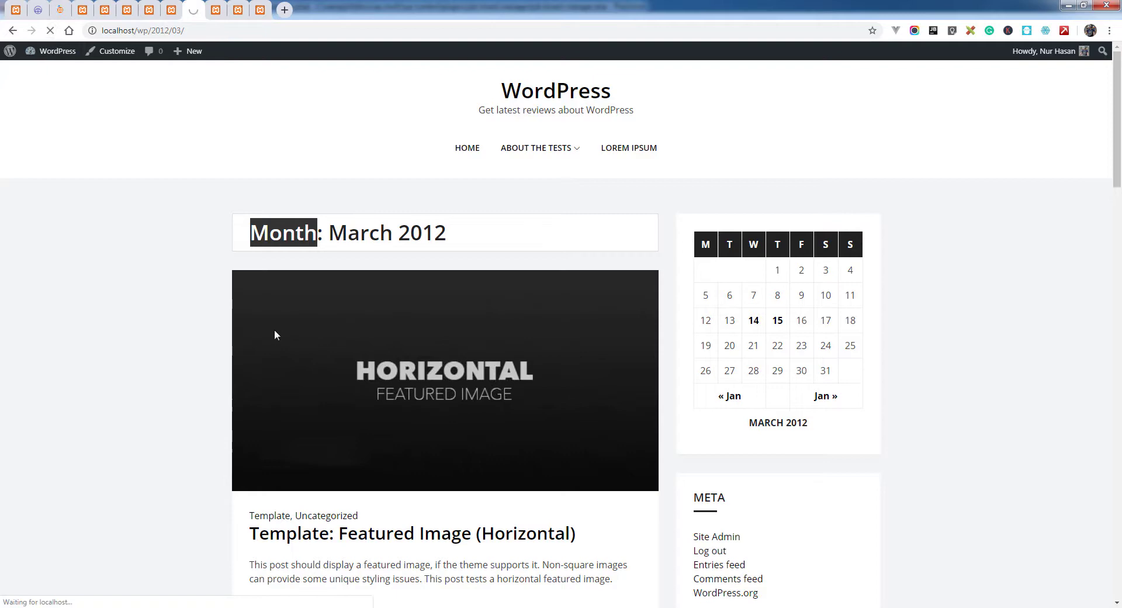
scroll(274, 328, "down", 4)
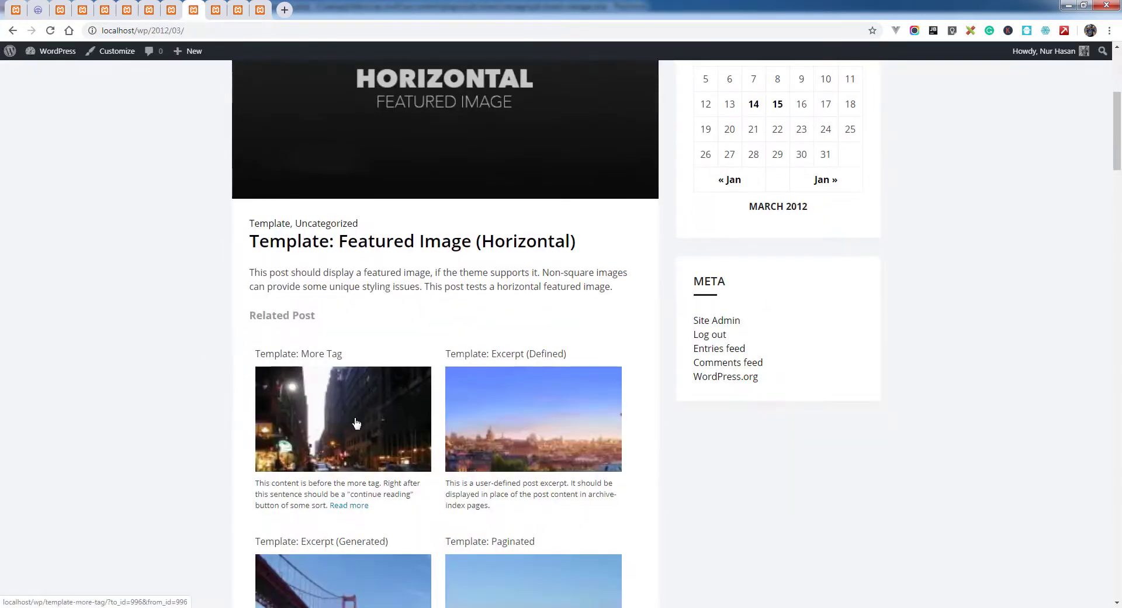
scroll(294, 374, "down", 2)
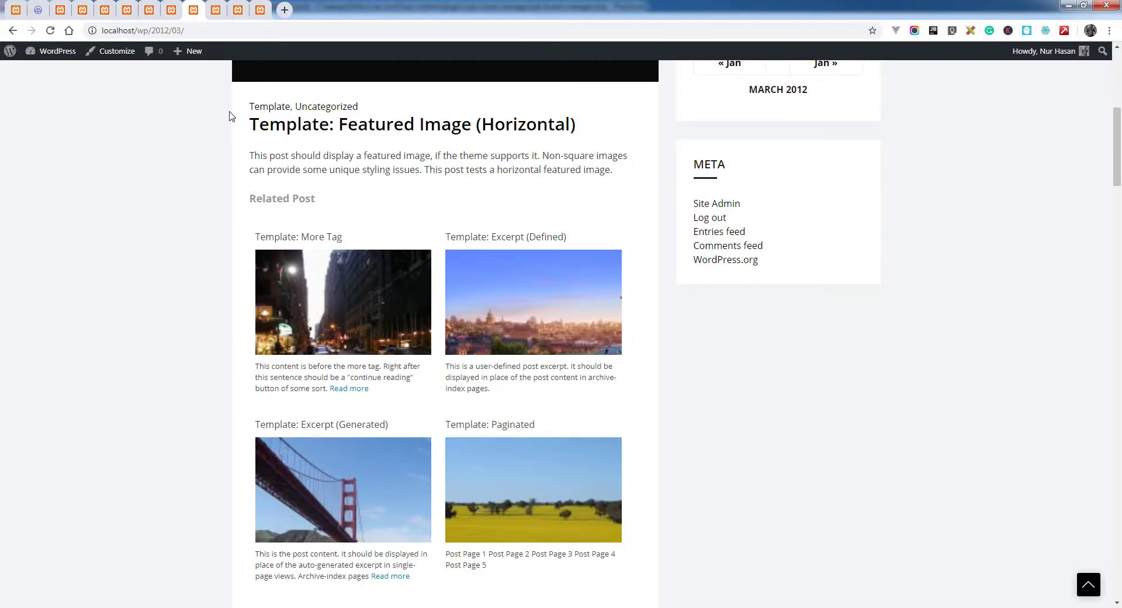
Step: Reload the January 18, 2020 day archive and 2012 year archive to show Related Post grids
left_click(217, 12)
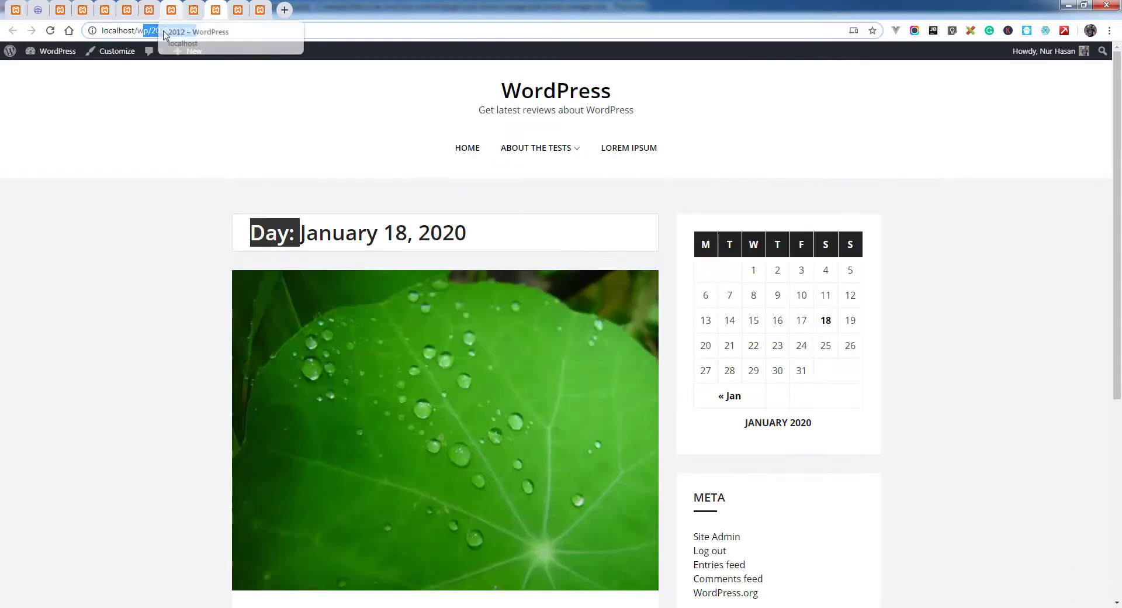
left_click(51, 30)
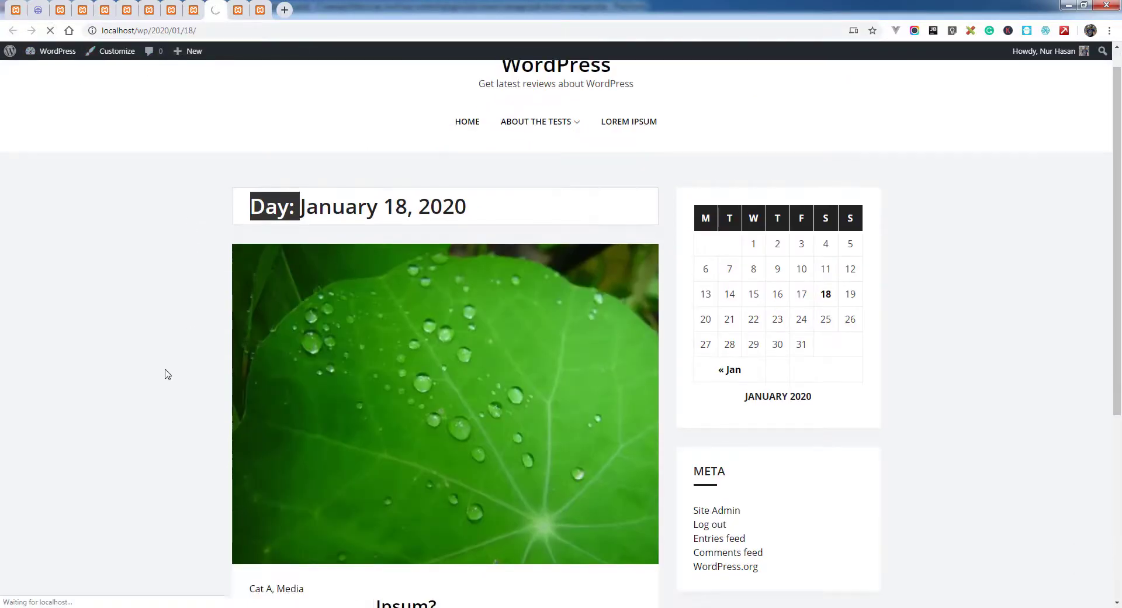
scroll(167, 375, "down", 5)
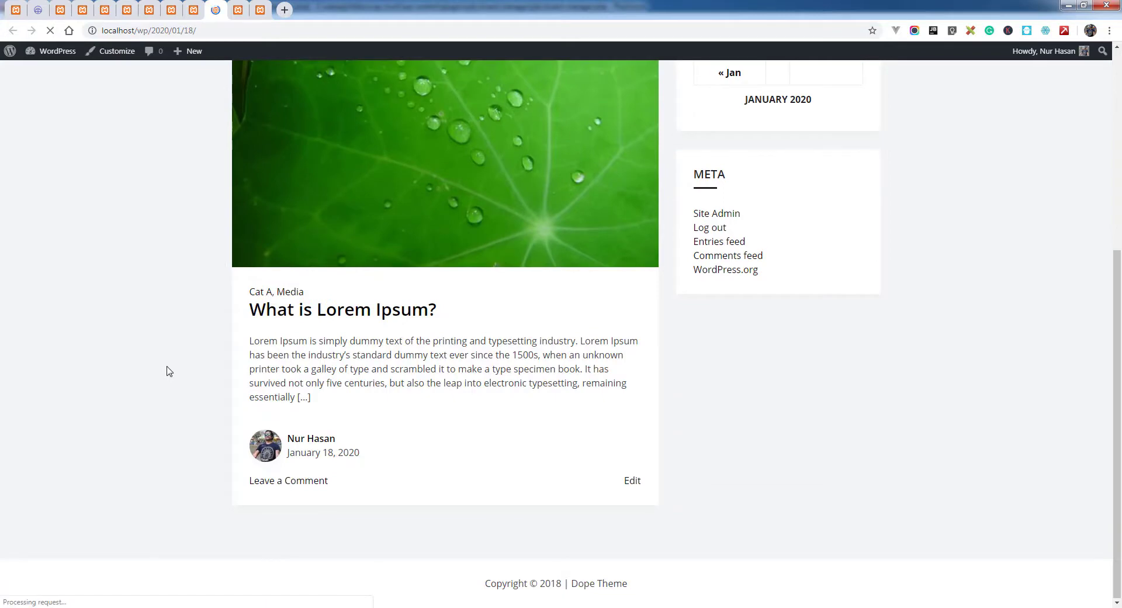
scroll(195, 371, "down", 3)
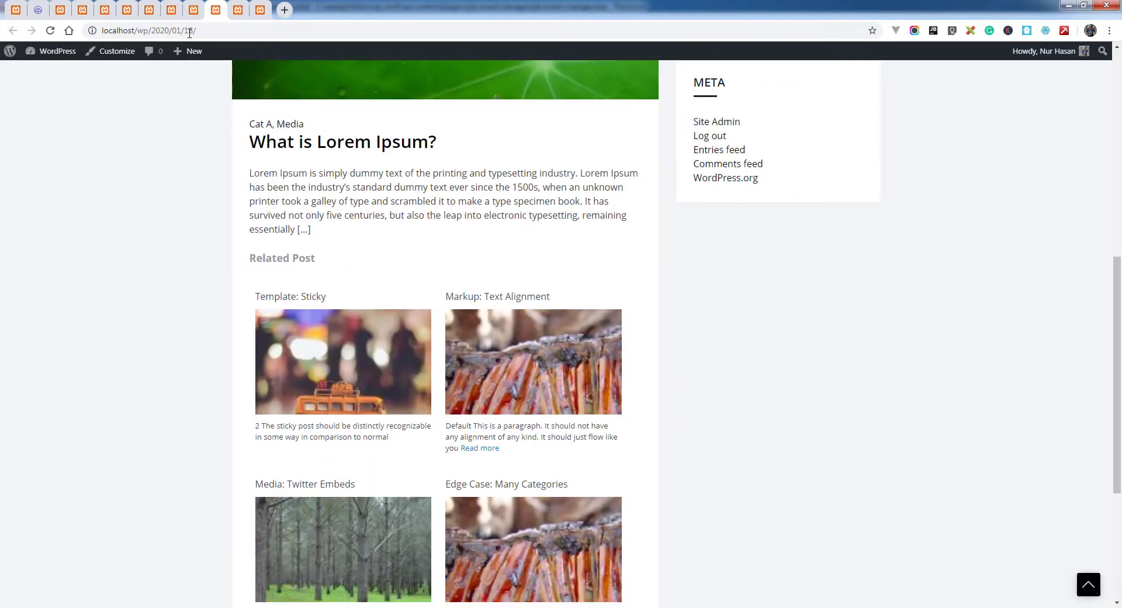
left_click(174, 11)
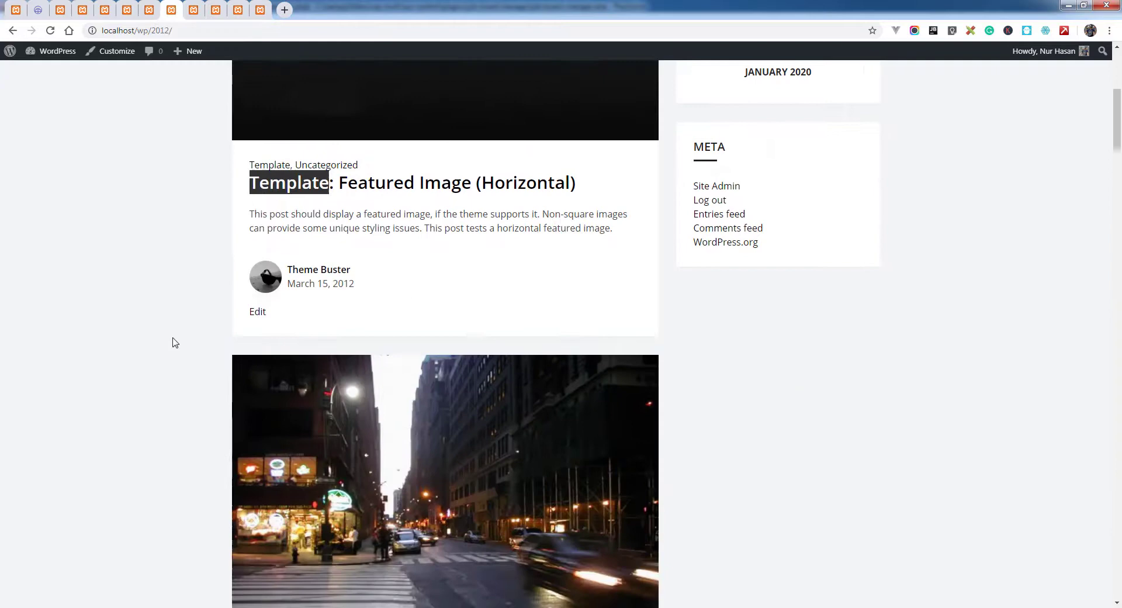
left_click(50, 31)
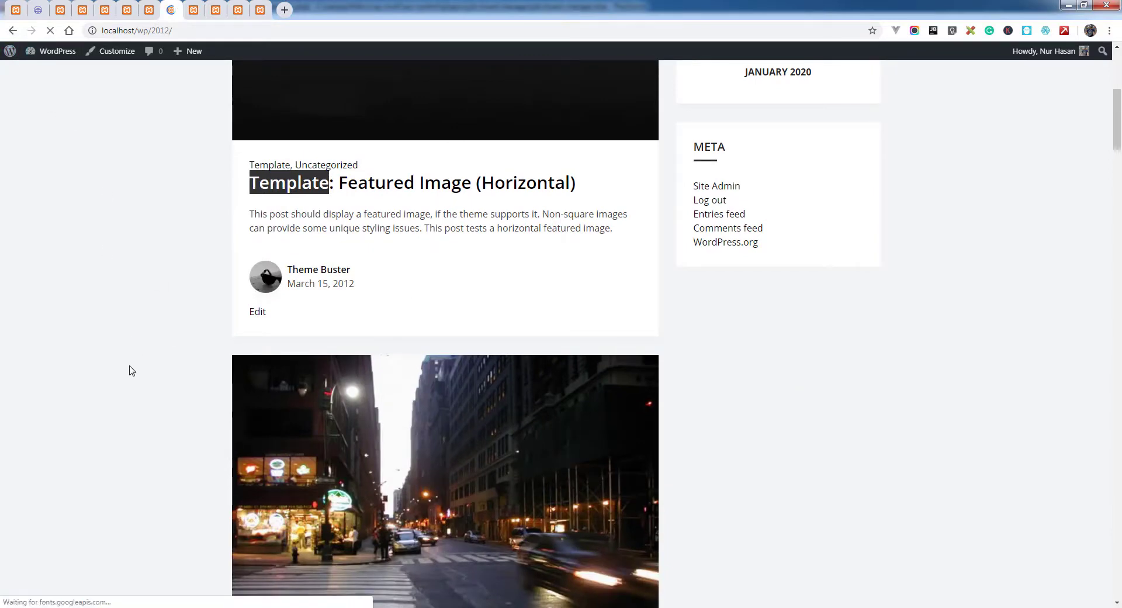
Step: Save the Related Post settings with Search and Author archives ticked
left_click(60, 9)
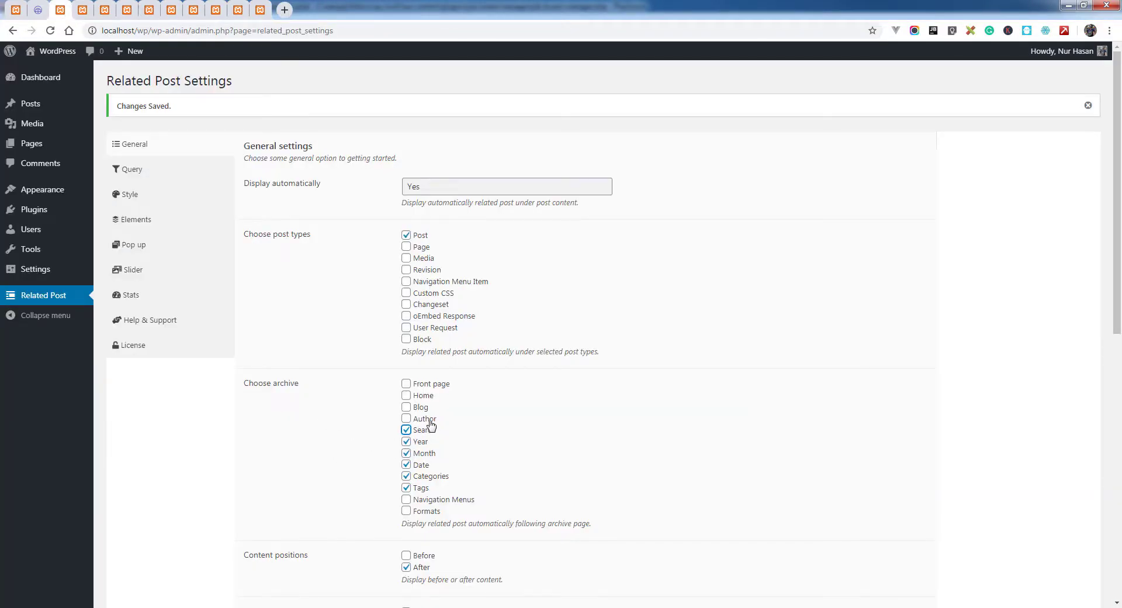
scroll(308, 444, "down", 2)
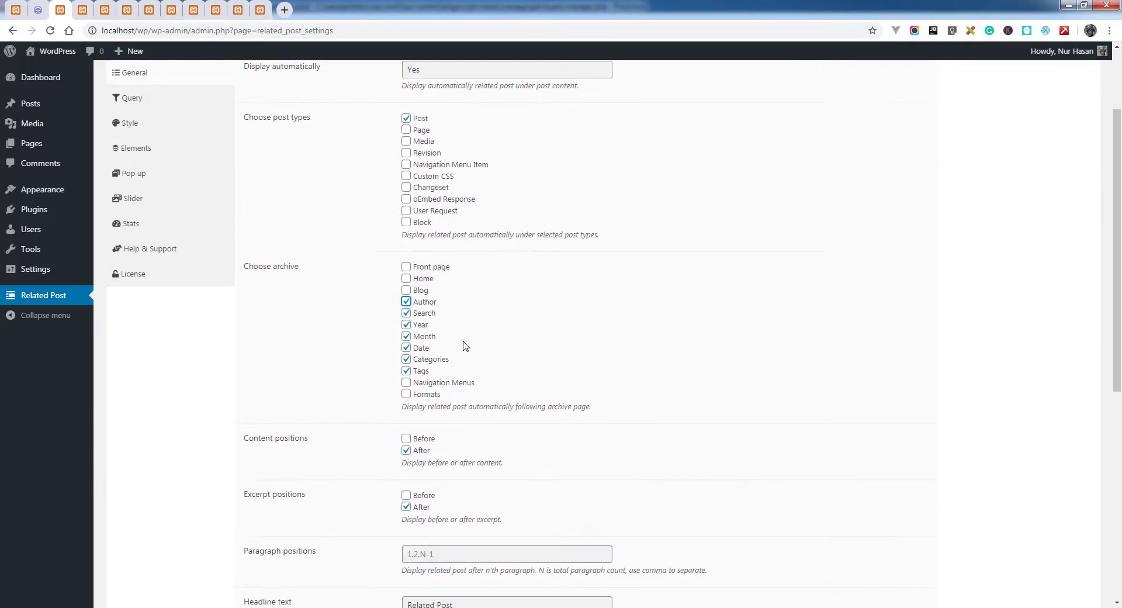
scroll(421, 321, "down", 2)
scroll(292, 409, "down", 5)
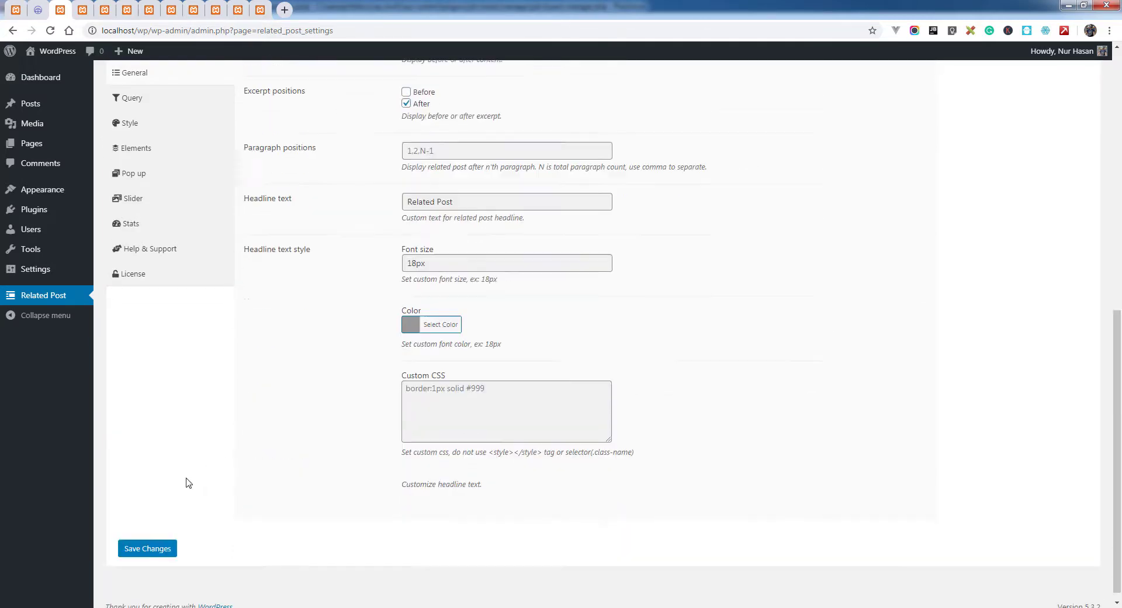
left_click(148, 538)
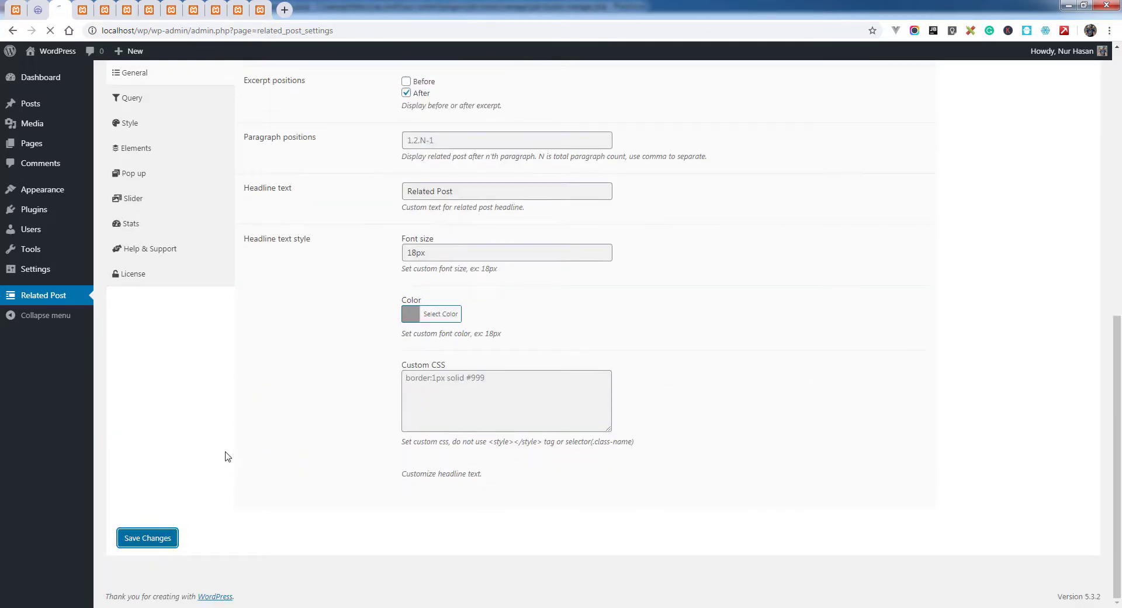
left_click(149, 11)
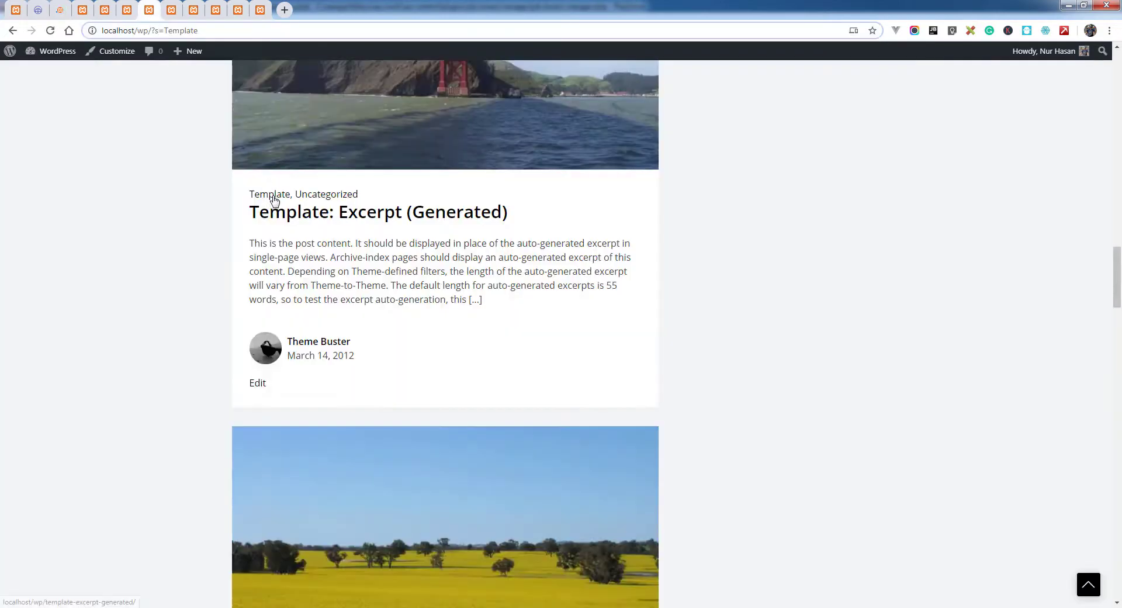
Step: Reload the Template search results and Theme Buster author page to show Related Post grids
left_click(51, 30)
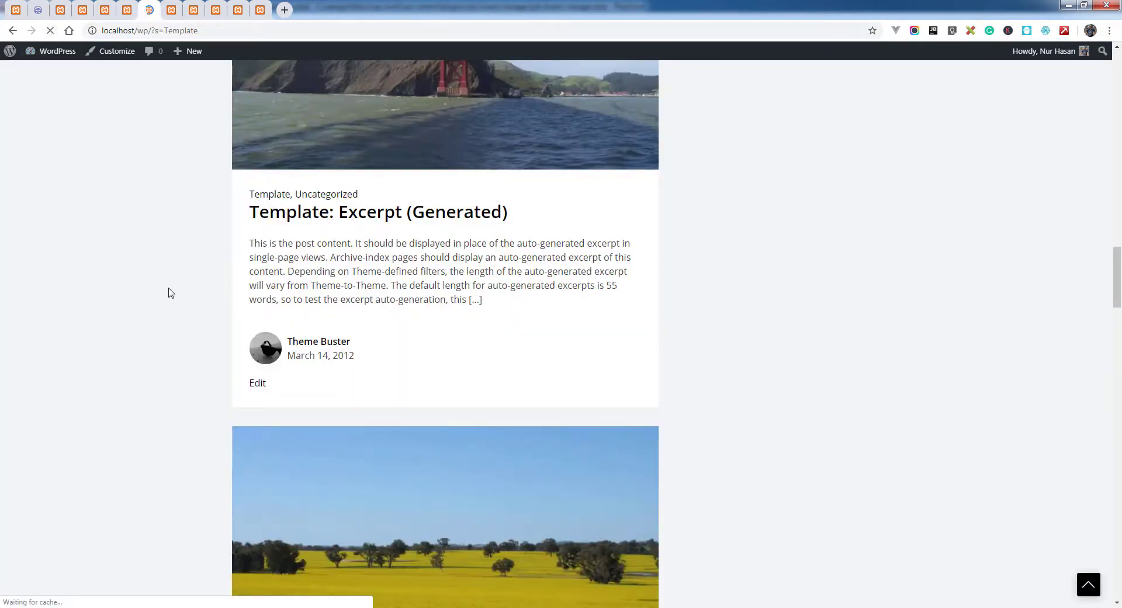
scroll(170, 293, "down", 3)
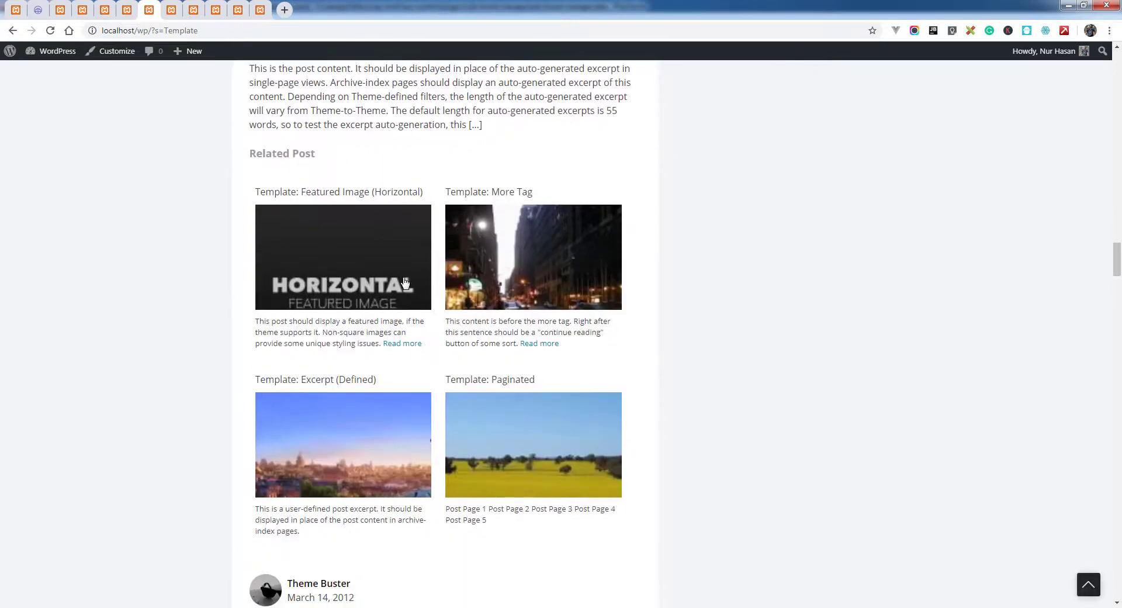
left_click(127, 9)
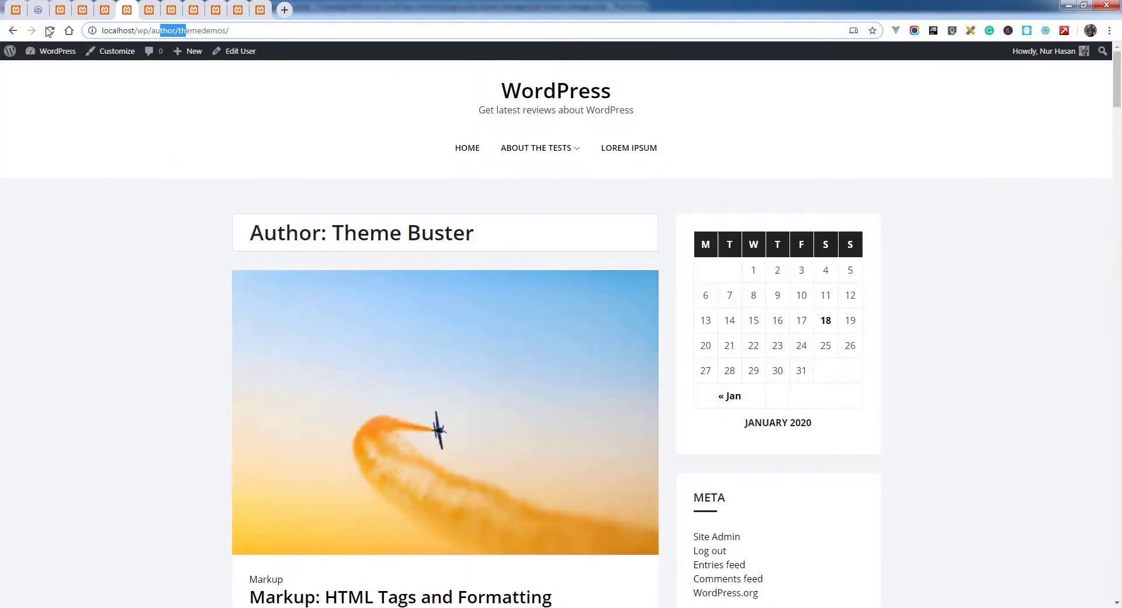
left_click(51, 30)
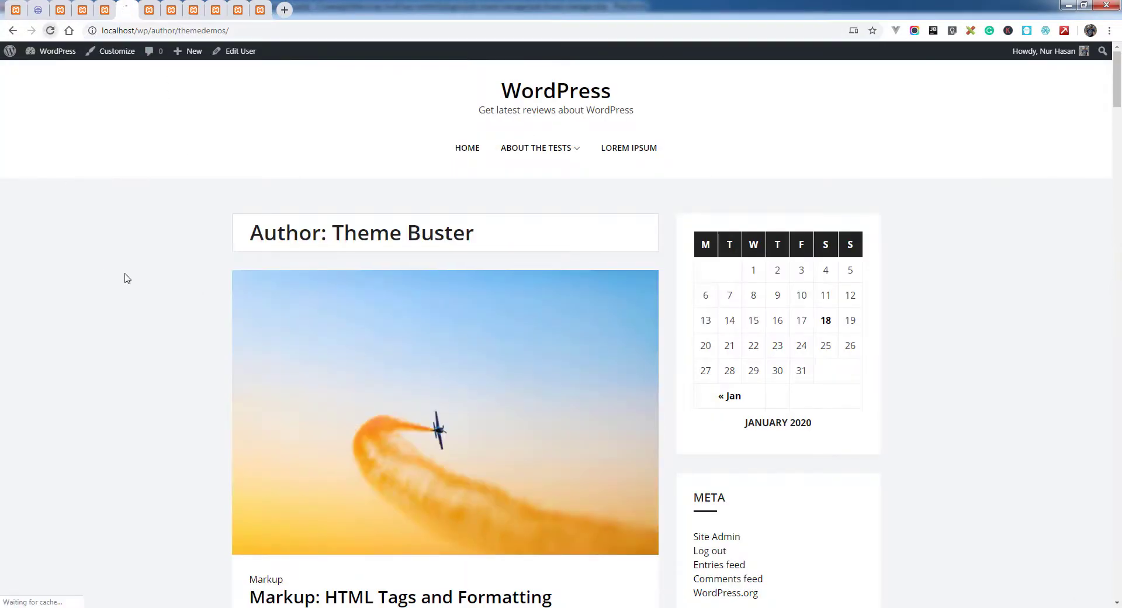
scroll(158, 304, "down", 5)
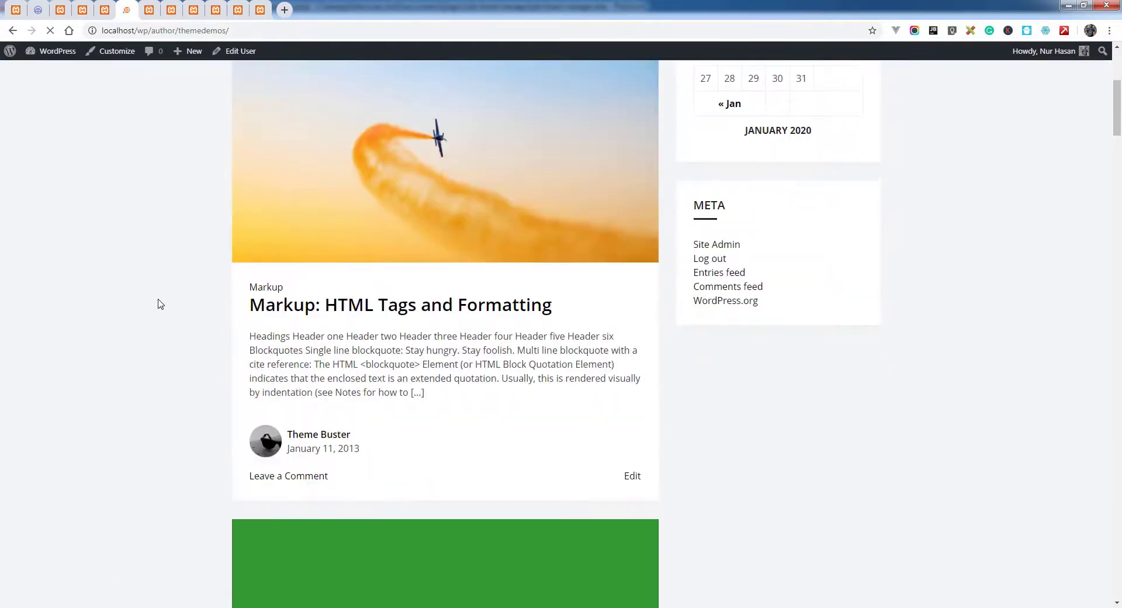
scroll(158, 303, "down", 5)
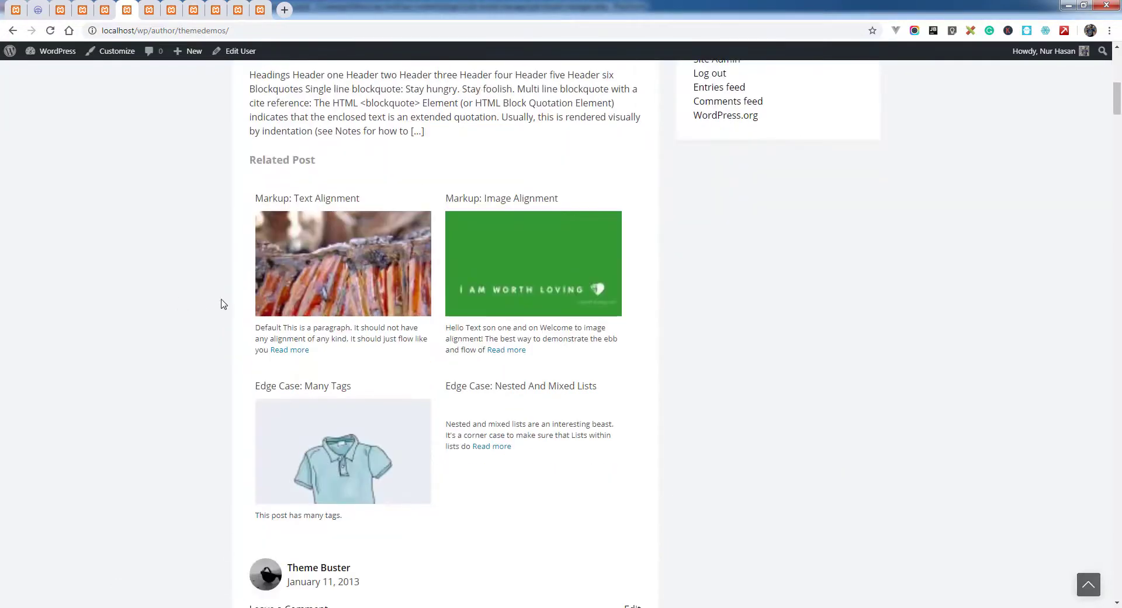
Step: Scroll through the Theme Buster author posts, checking each Related Post grid
triple_click(310, 159)
scroll(300, 312, "down", 6)
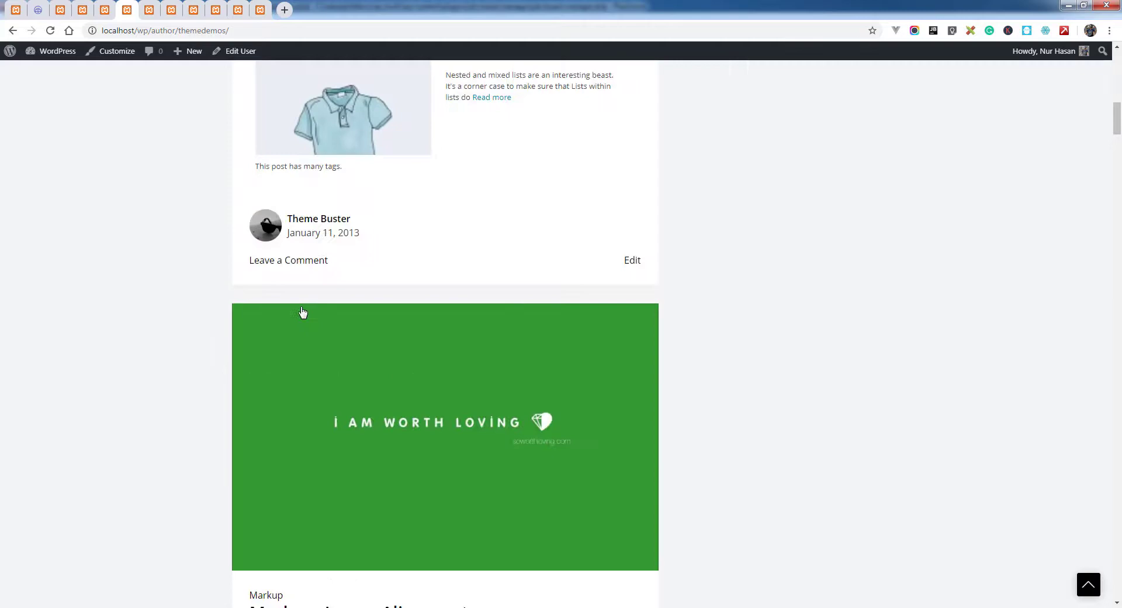
scroll(357, 300, "down", 1)
scroll(358, 300, "down", 8)
scroll(359, 300, "down", 6)
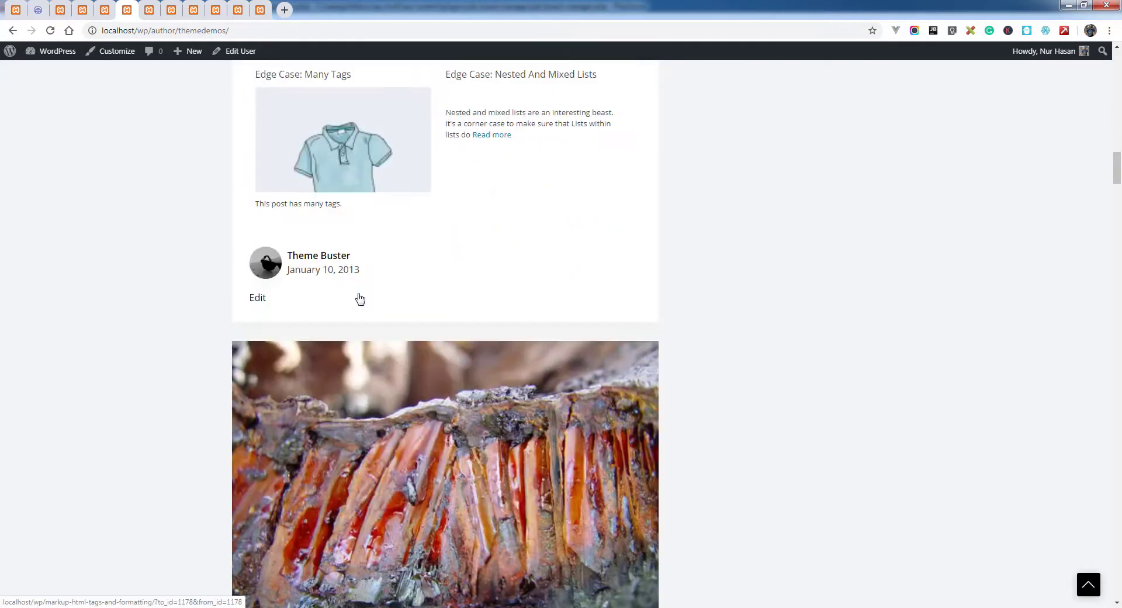
scroll(359, 296, "down", 5)
scroll(358, 296, "down", 4)
scroll(358, 297, "down", 6)
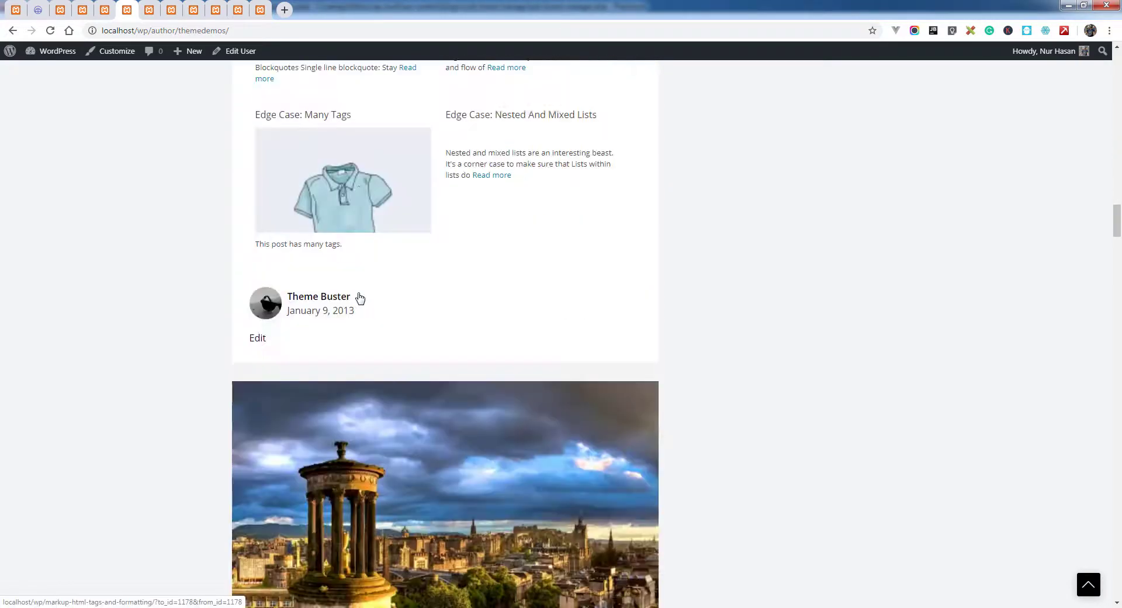
Step: Reload the blog page and move on to the site home page
left_click(60, 10)
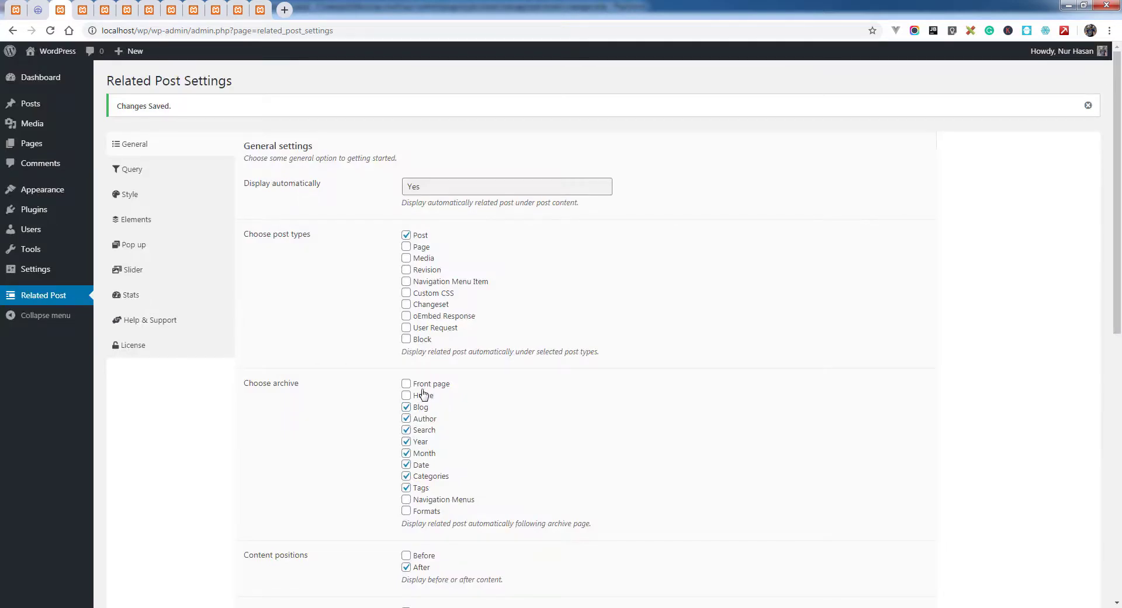
scroll(365, 410, "down", 9)
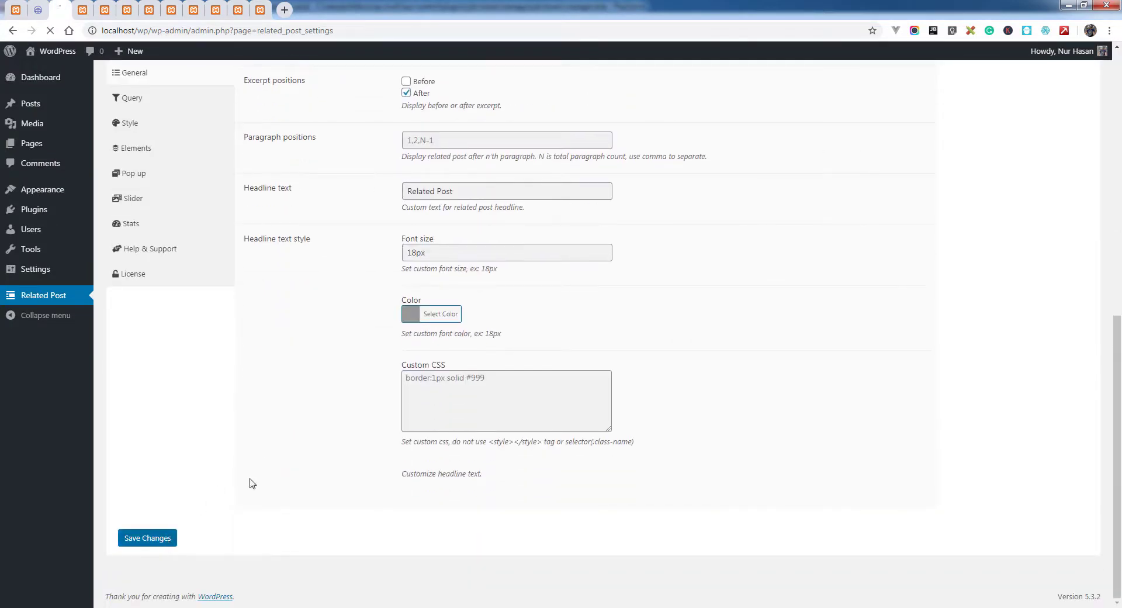
left_click(107, 12)
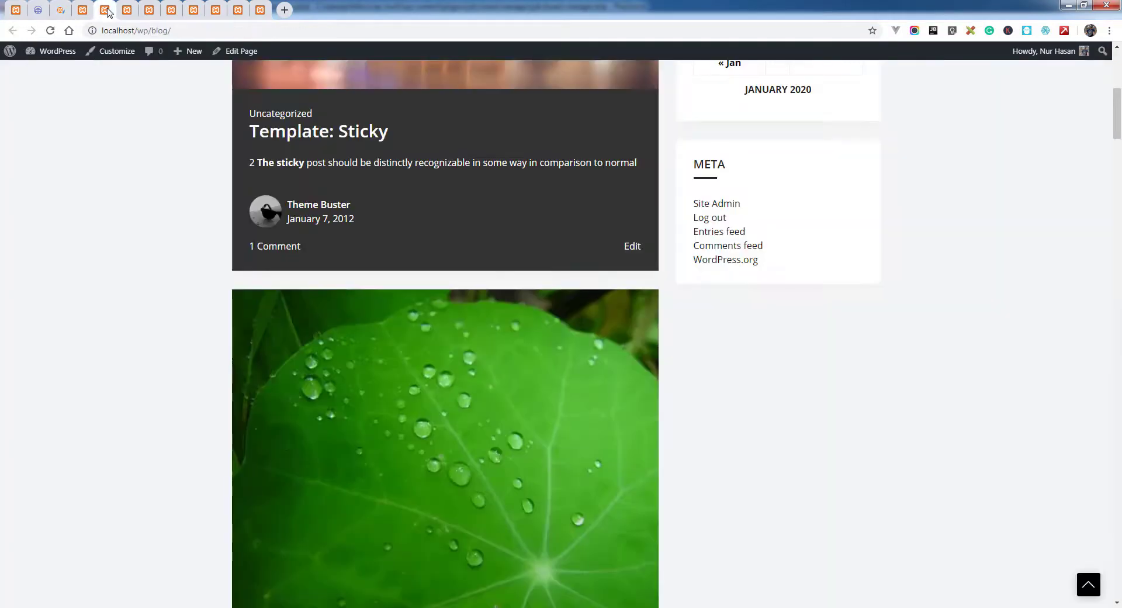
left_click(52, 31)
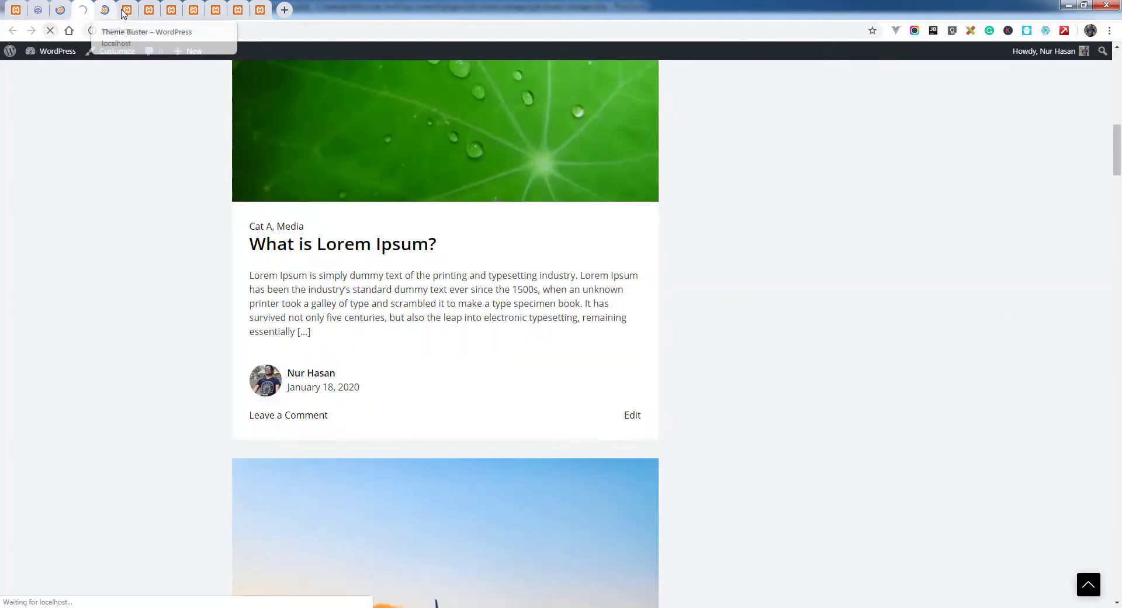
left_click(104, 11)
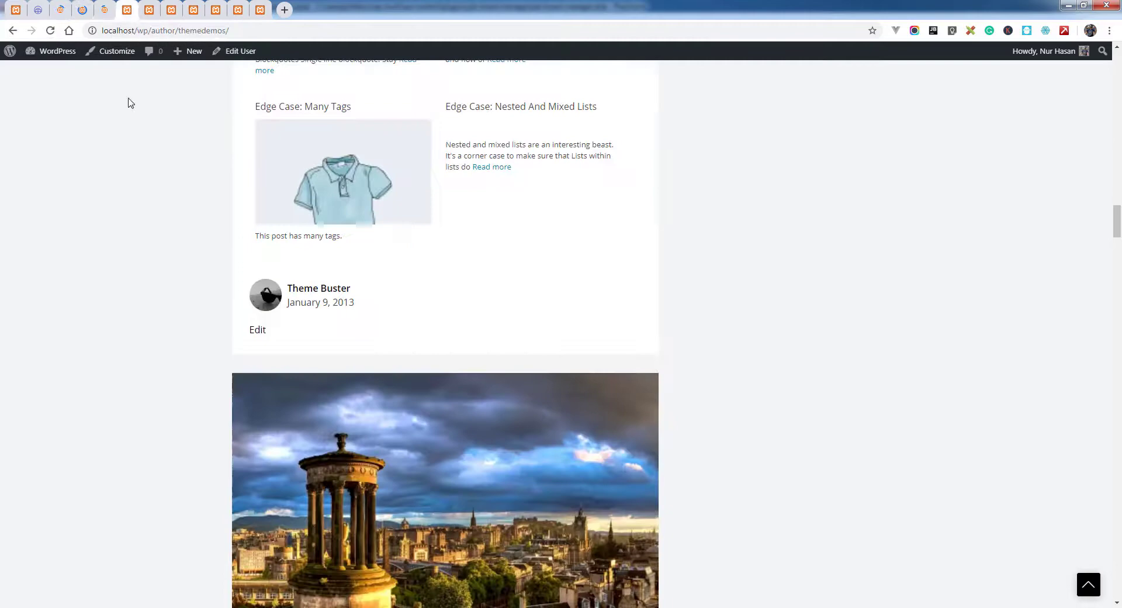
left_click(82, 10)
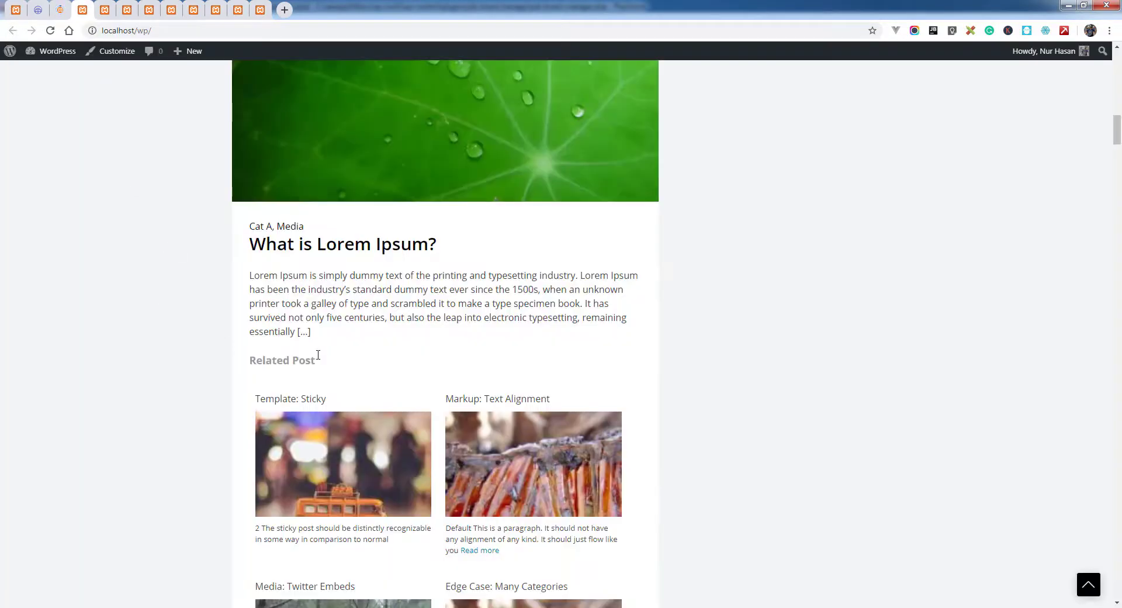
Step: Scroll through the home page, checking the Related Post grid beneath each excerpt
scroll(318, 354, "down", 3)
scroll(351, 336, "down", 3)
scroll(382, 317, "down", 1)
scroll(382, 316, "down", 6)
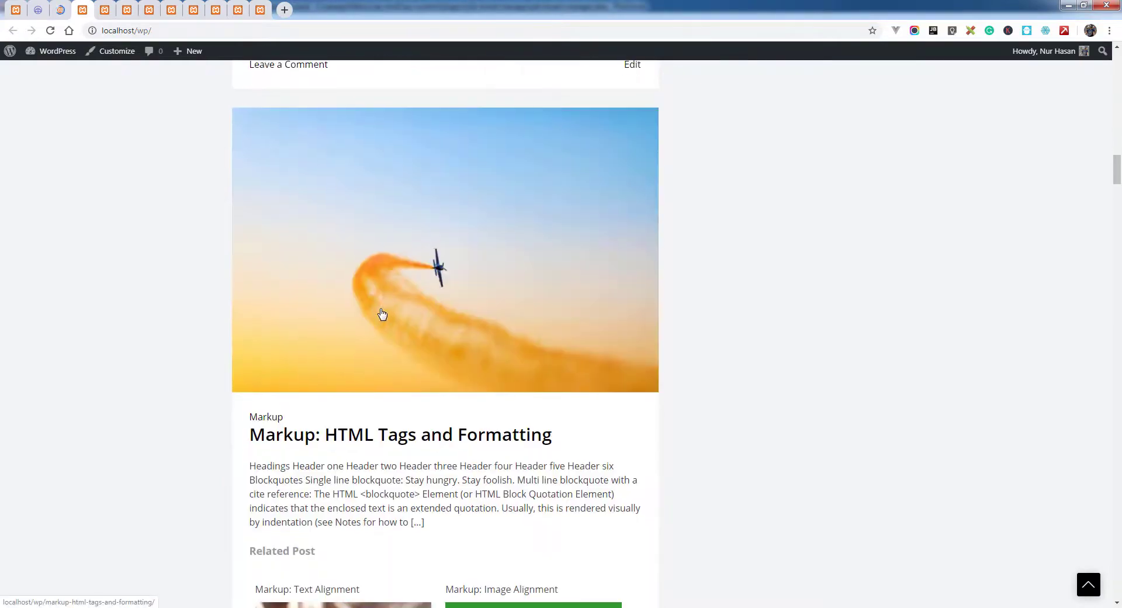
scroll(382, 315, "down", 5)
scroll(381, 313, "up", 6)
scroll(380, 314, "up", 6)
scroll(378, 300, "up", 9)
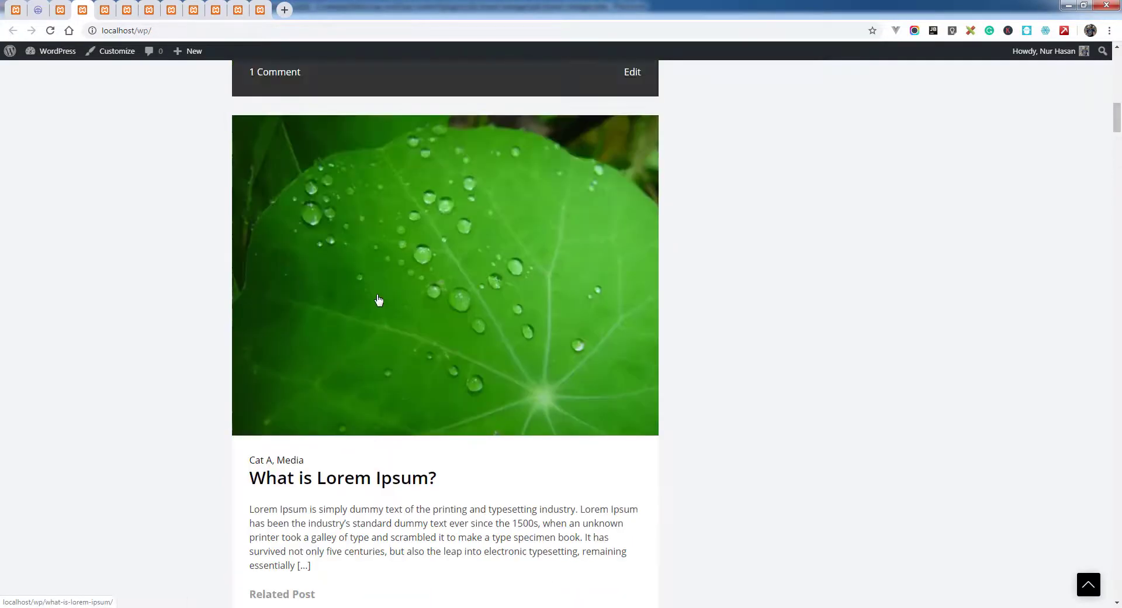
scroll(379, 300, "up", 9)
scroll(313, 293, "up", 5)
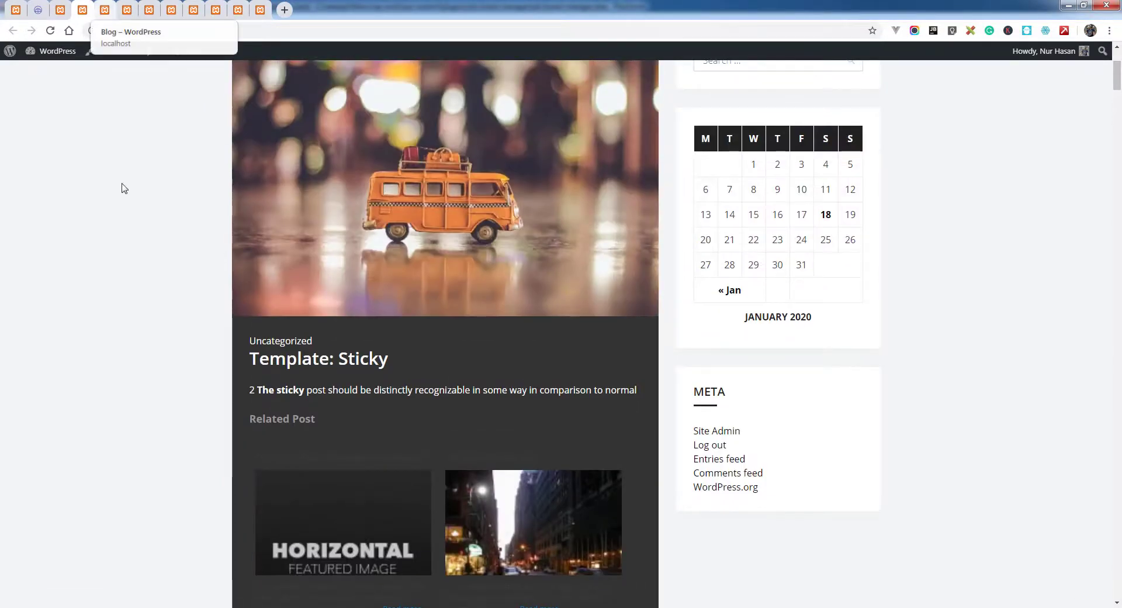
scroll(263, 289, "down", 4)
scroll(467, 307, "up", 2)
scroll(364, 305, "up", 4)
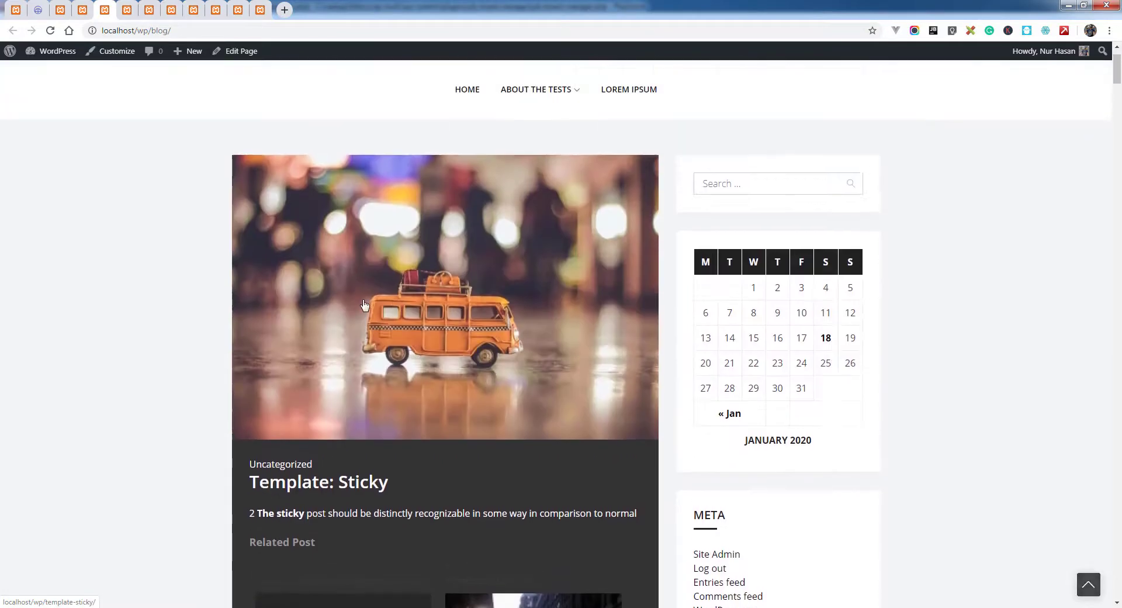
scroll(203, 328, "up", 2)
scroll(203, 327, "down", 6)
scroll(205, 327, "down", 4)
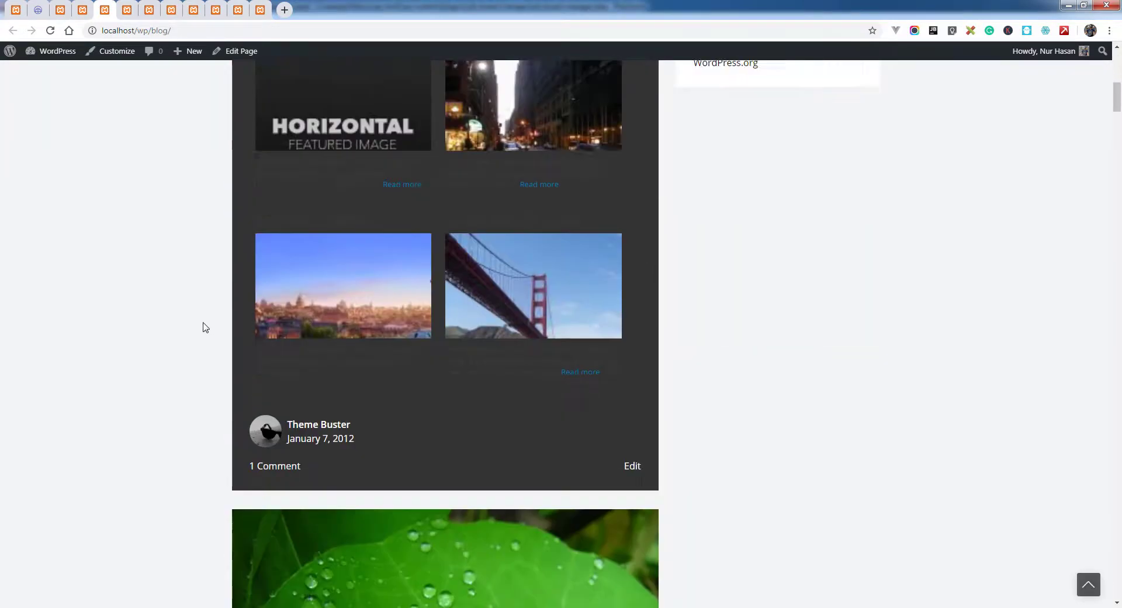
scroll(205, 327, "down", 5)
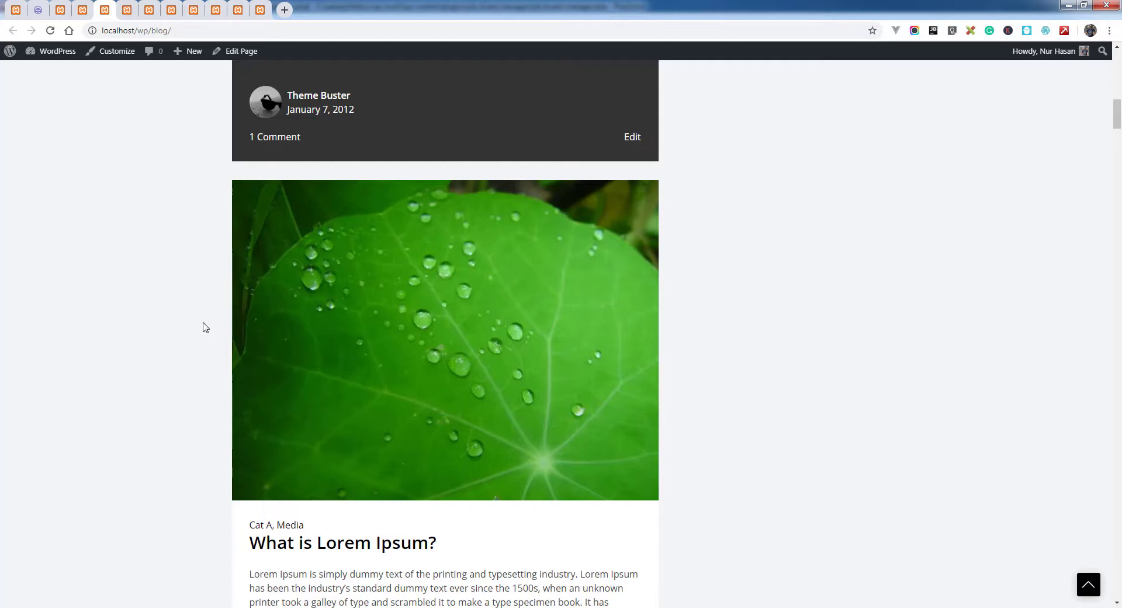
Step: Review the Choose archive checkboxes, confirming Front page through Tags are all ticked
left_click(61, 11)
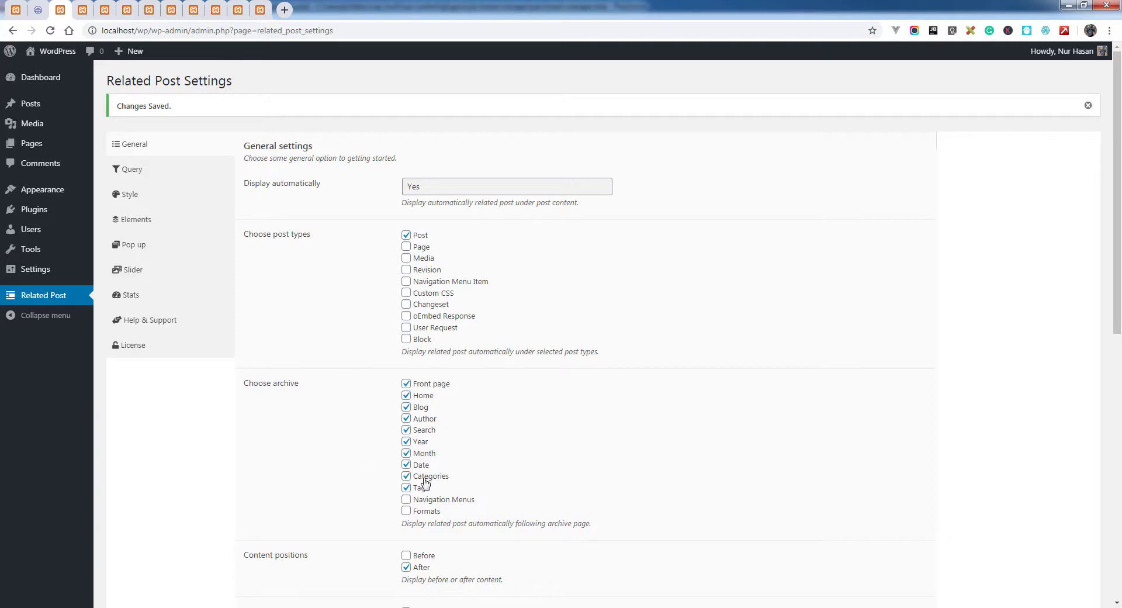
scroll(316, 463, "down", 2)
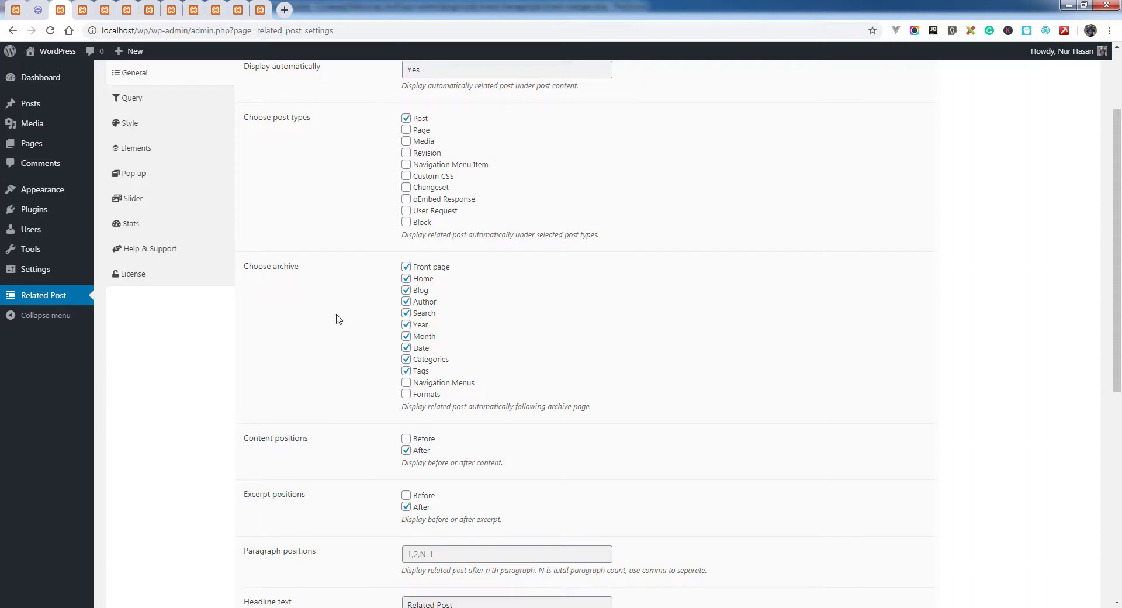
scroll(321, 373, "up", 2)
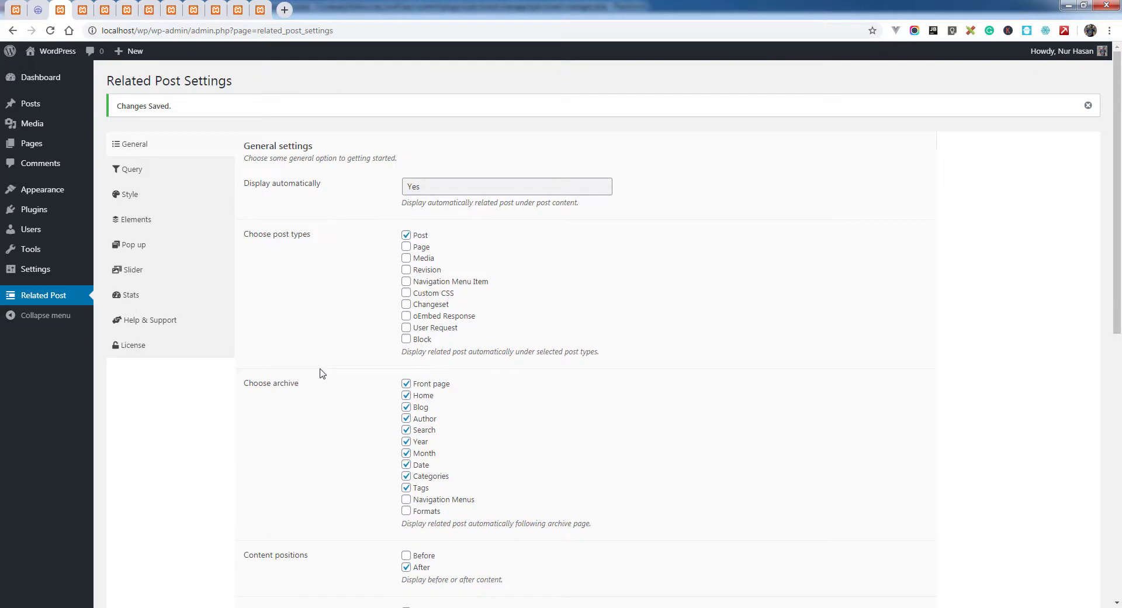